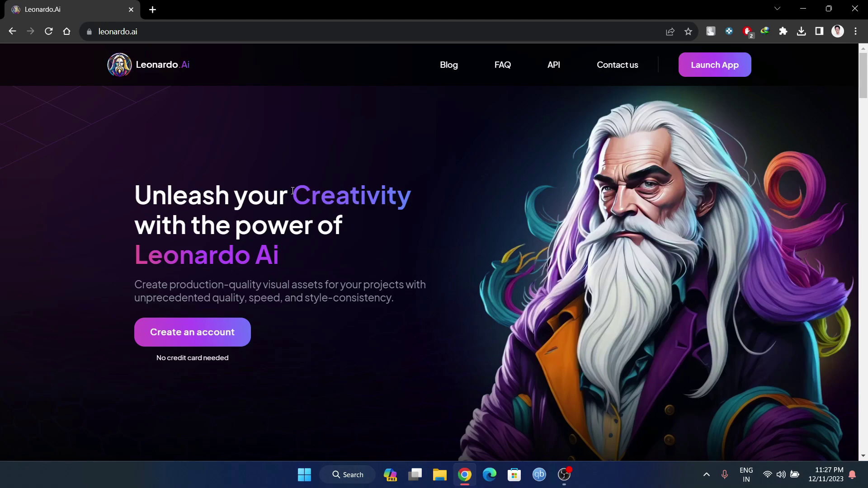
# Launch the Leonardo app and log out of the current account
pyautogui.click(737, 61)
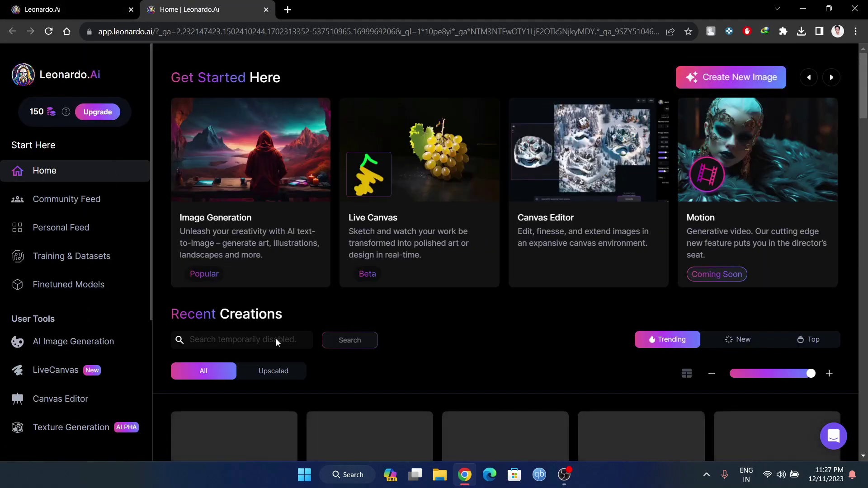
pyautogui.scroll(-5, 93, 332)
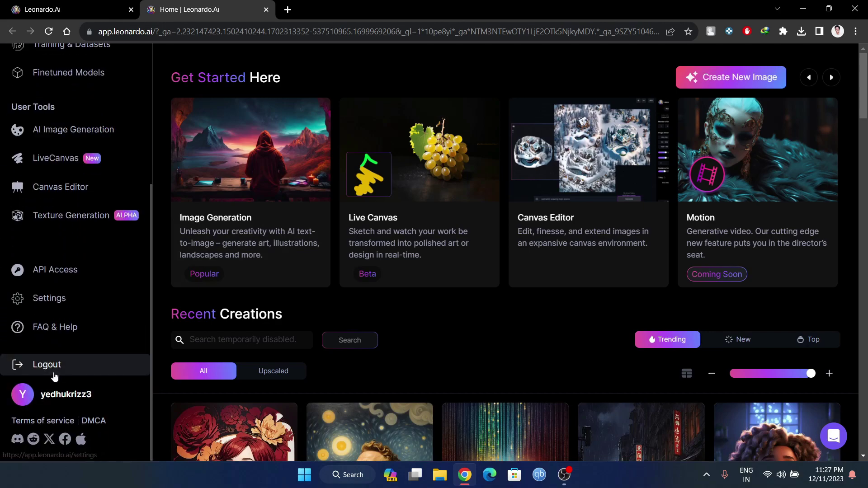
pyautogui.click(54, 372)
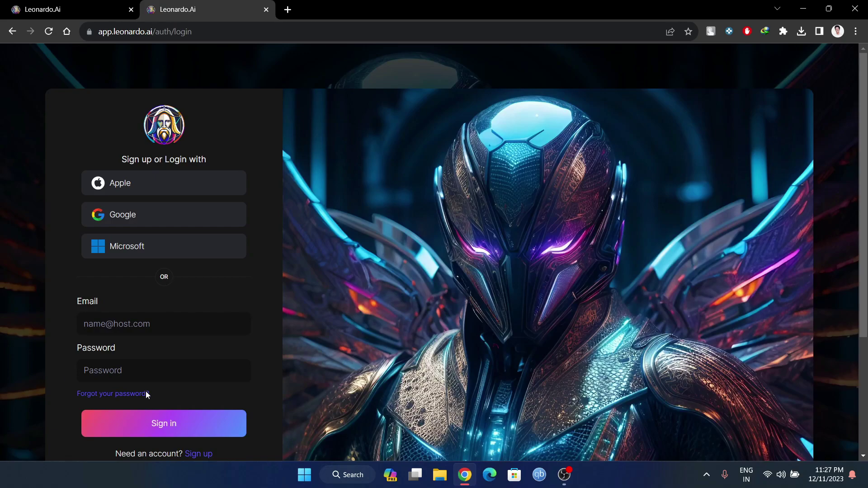
# Return to the Leonardo login page and start signing in with Google
pyautogui.hotkey('ctrl', 'pageup')
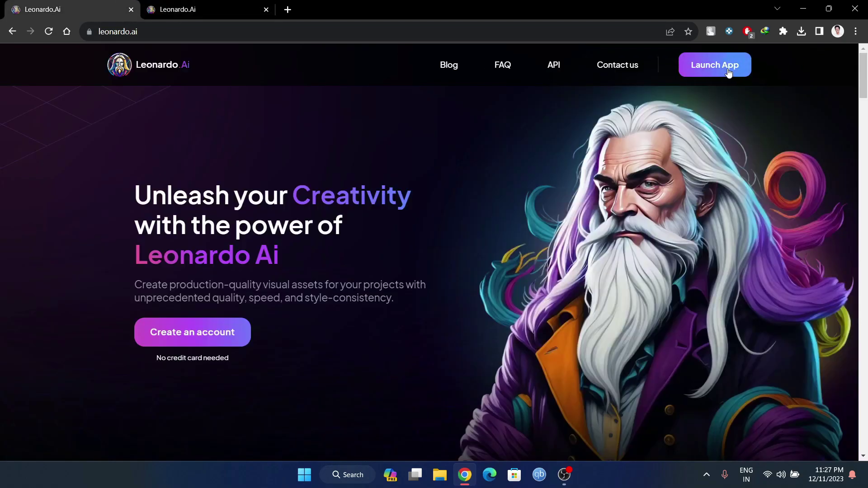
pyautogui.click(190, 9)
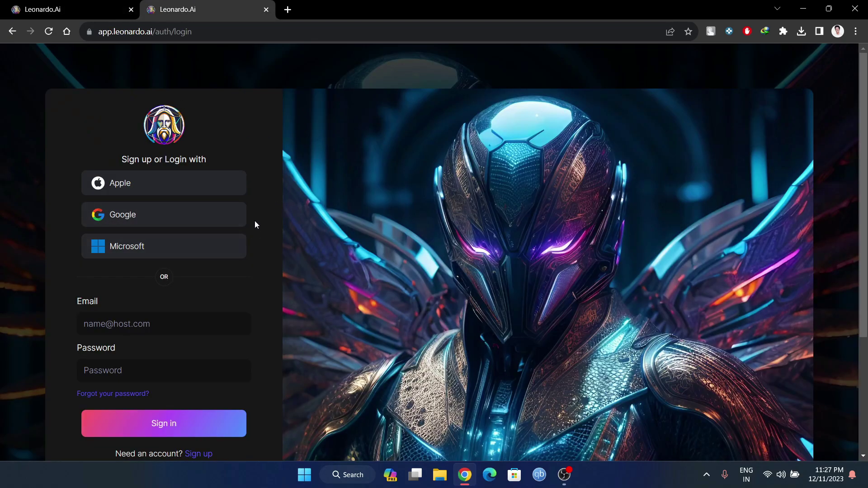
pyautogui.click(204, 215)
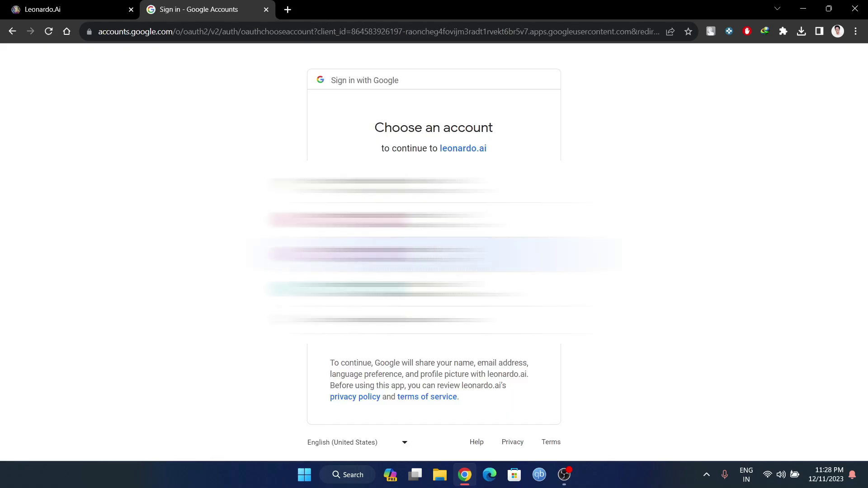
# Pick the Google account to continue into Leonardo.Ai's Home dashboard
pyautogui.click(375, 254)
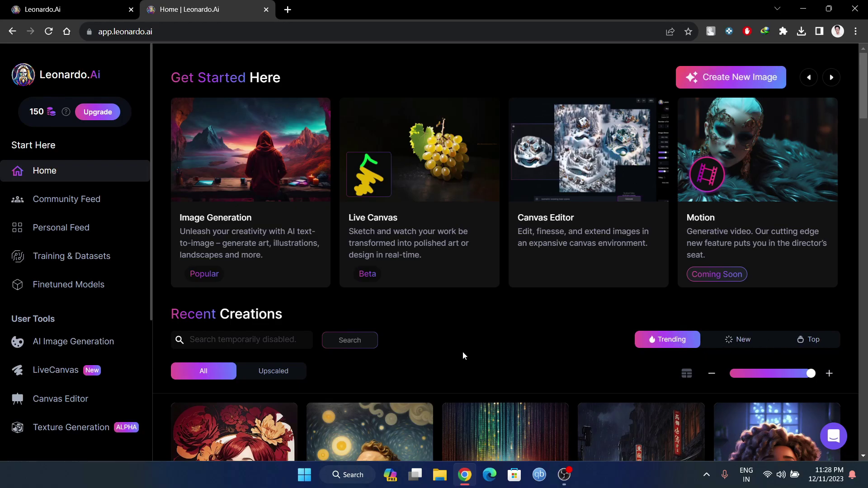
# Remix the Demon boy image from Recent Creations into the AI Image Generation page
pyautogui.scroll(-5, 570, 300)
pyautogui.scroll(-4, 520, 361)
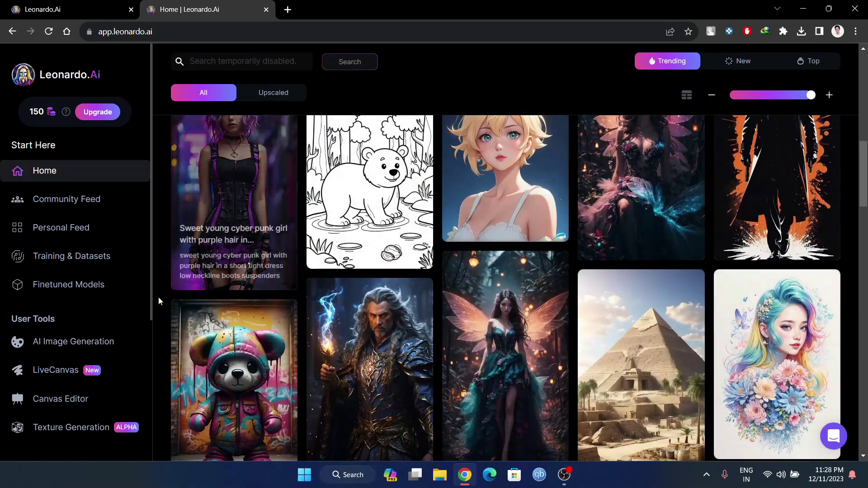
pyautogui.scroll(-7, 651, 308)
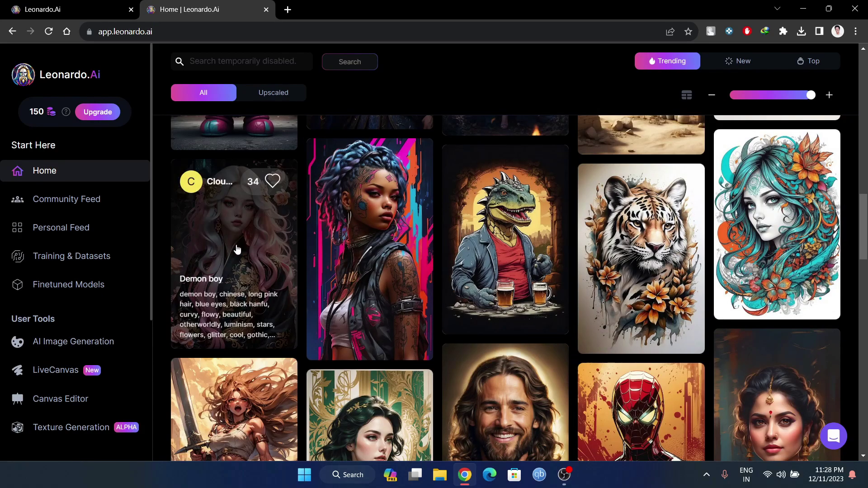
pyautogui.click(237, 249)
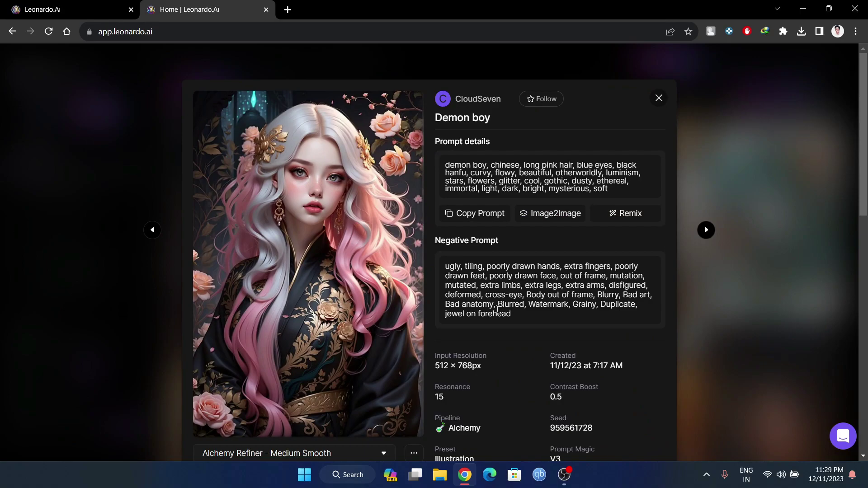
pyautogui.click(631, 214)
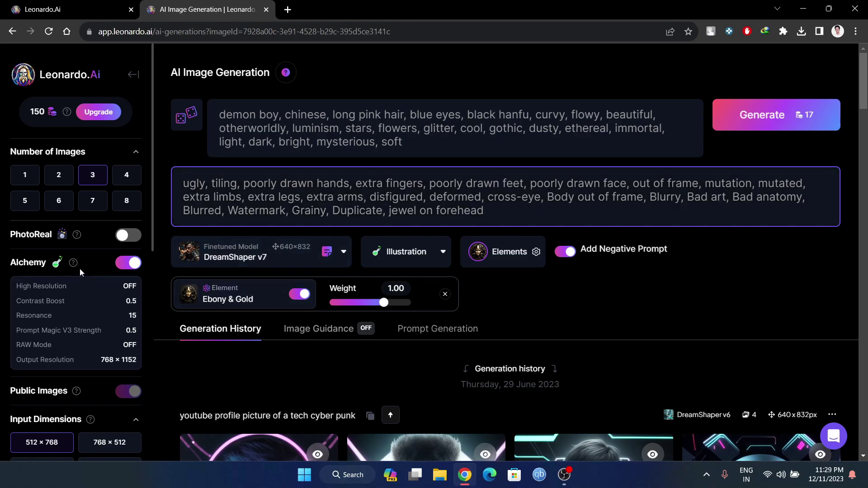
# Generate three images from the remixed Demon boy prompt for 17 tokens
pyautogui.click(798, 124)
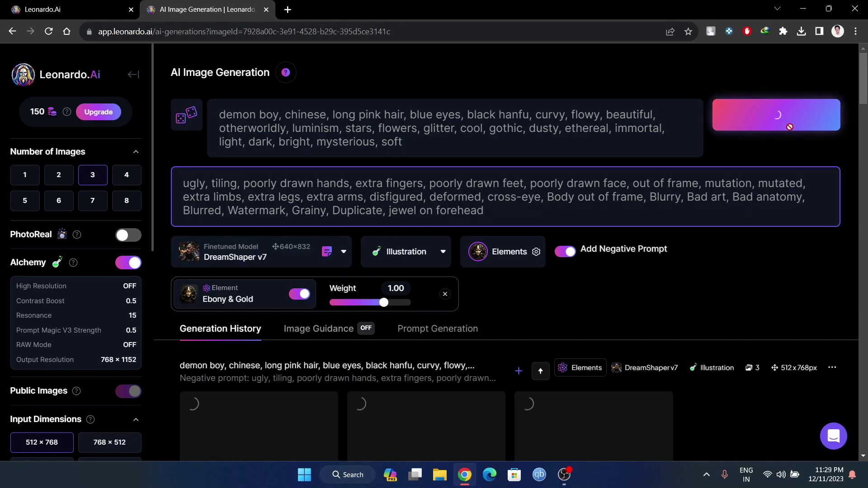
pyautogui.scroll(-5, 686, 315)
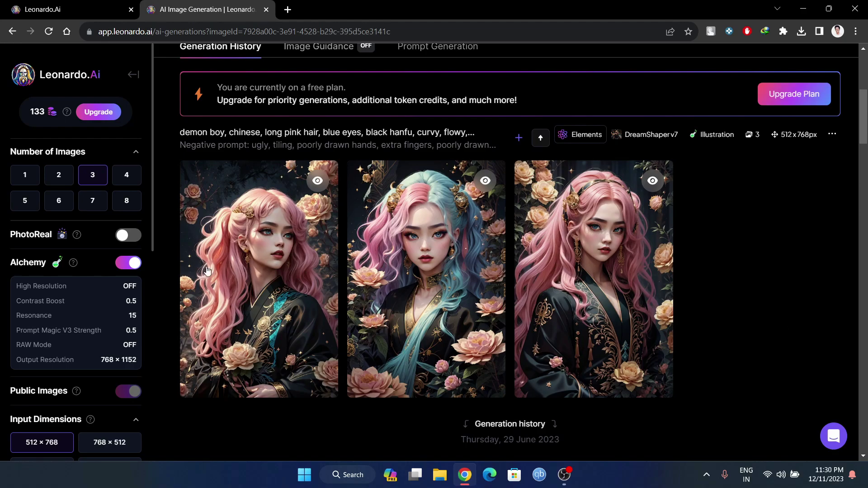
# Enable PhotoReal with its Depth of Field set to High
pyautogui.click(123, 235)
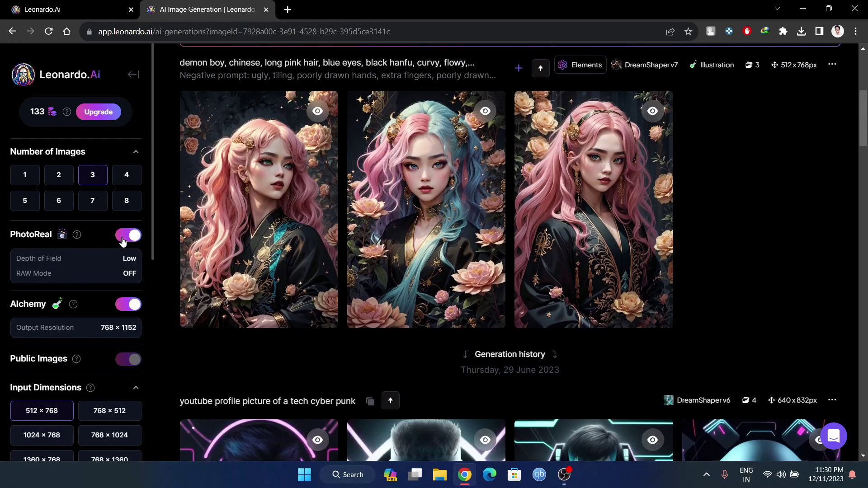
pyautogui.click(129, 260)
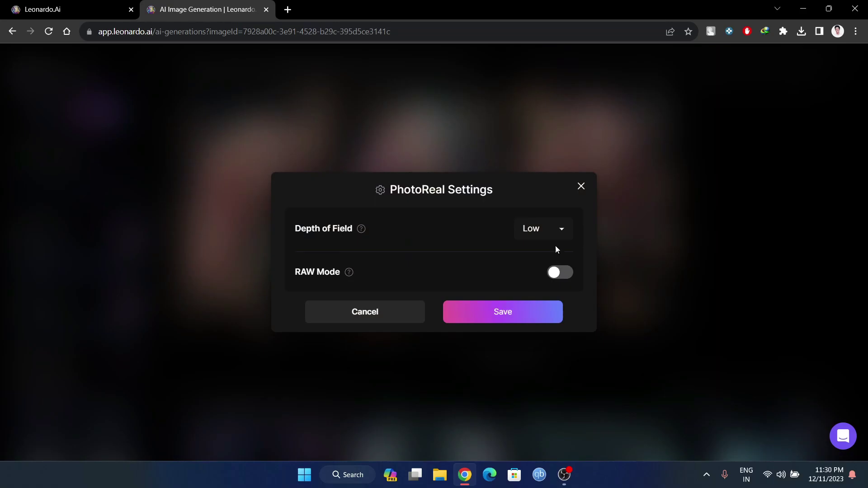
pyautogui.click(554, 229)
pyautogui.click(540, 245)
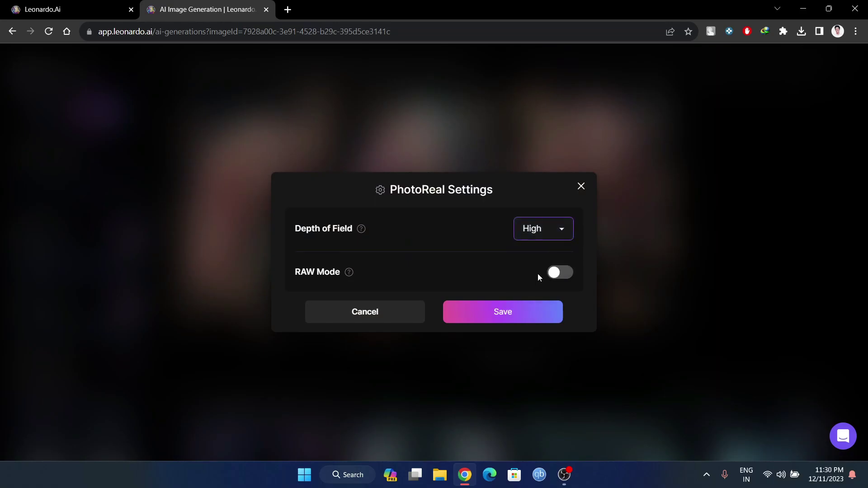
pyautogui.click(516, 313)
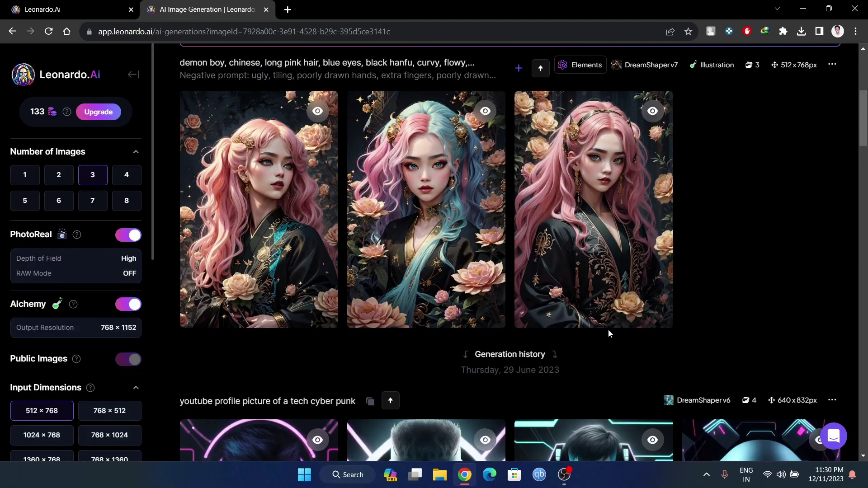
pyautogui.scroll(5, 611, 329)
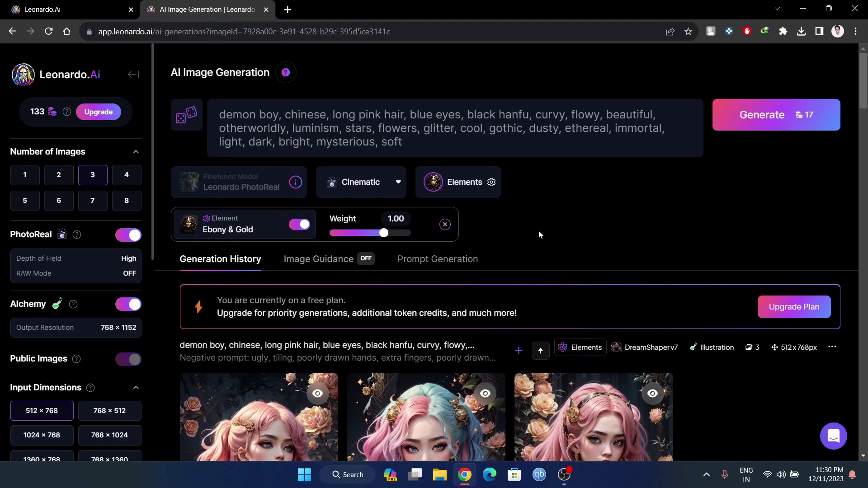
# Generate three PhotoReal Demon boy images and review them in the history
pyautogui.click(800, 115)
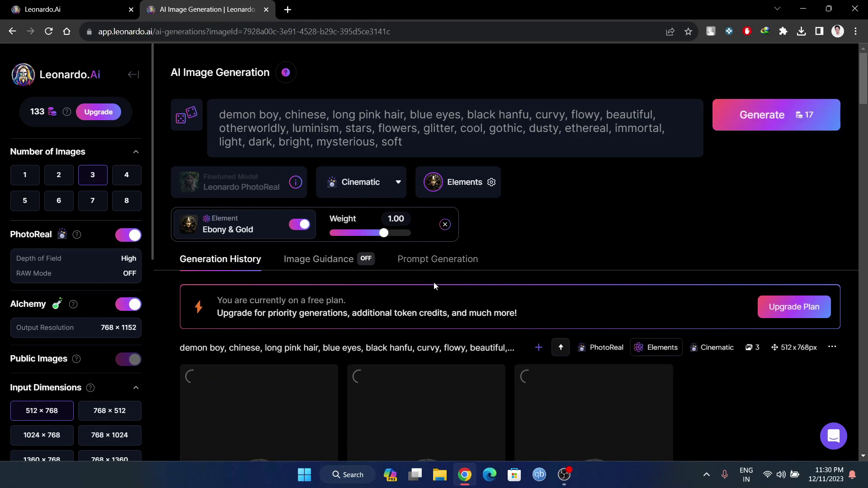
pyautogui.scroll(-6, 623, 422)
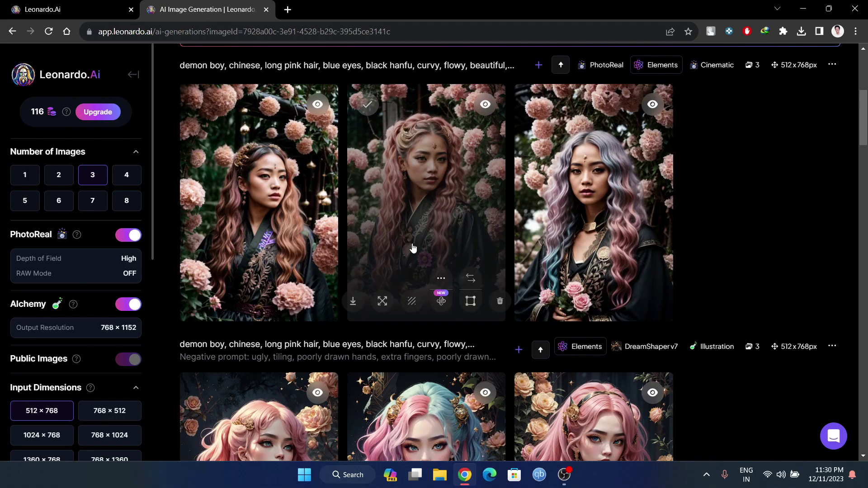
pyautogui.scroll(-1, 752, 274)
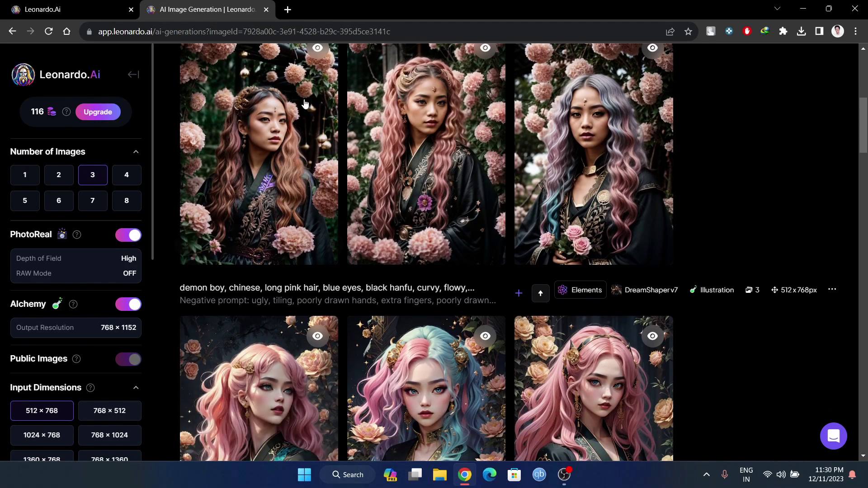
pyautogui.moveTo(652, 154)
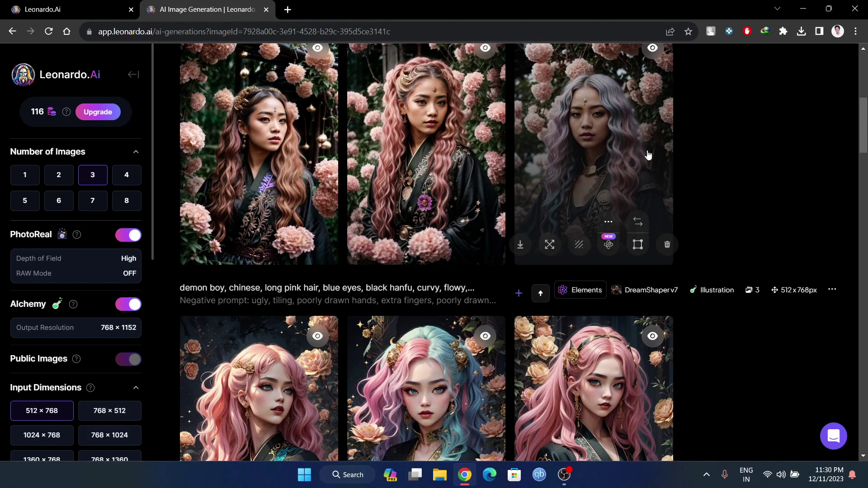
pyautogui.scroll(-1, 87, 238)
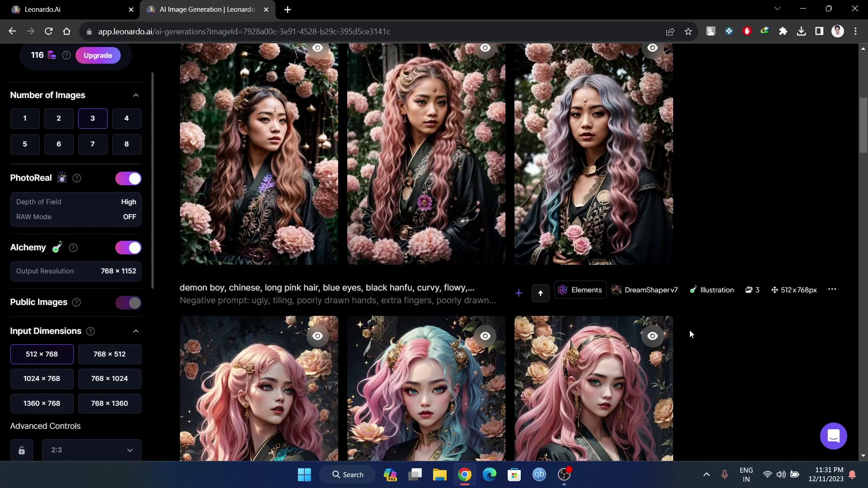
pyautogui.scroll(5, 736, 424)
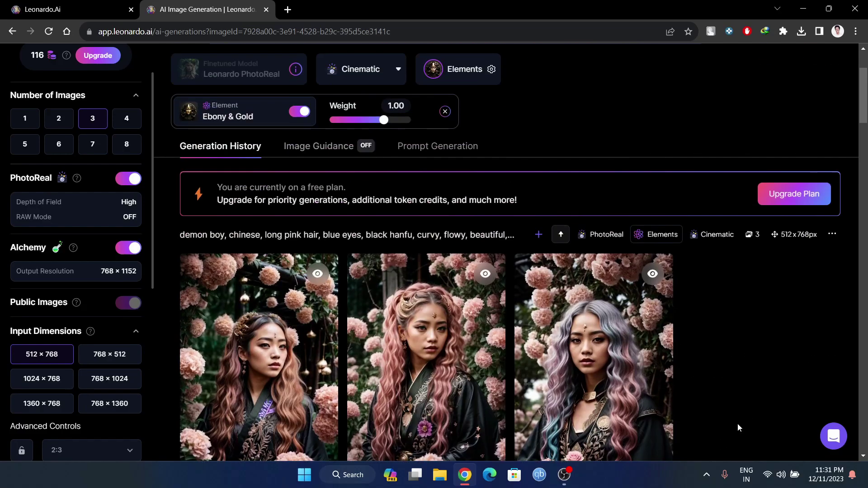
pyautogui.scroll(3, 493, 158)
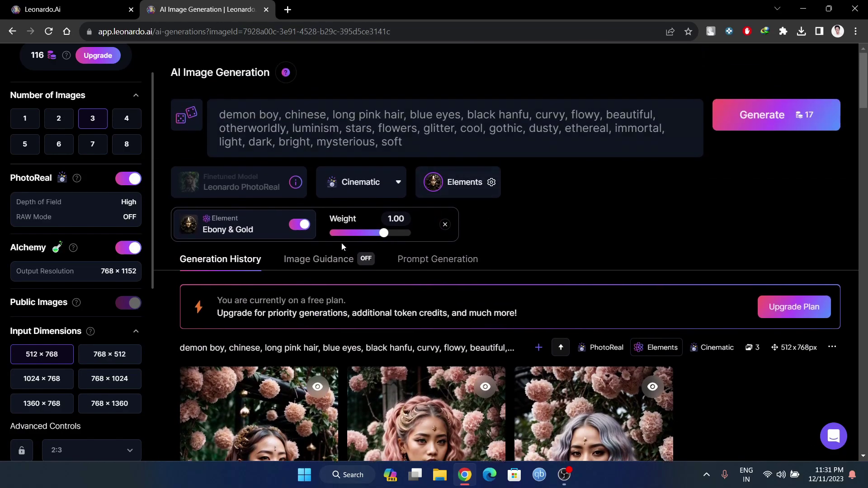
# Add the Ivory & Gold, Biopunk and Celtic Punk elements
pyautogui.click(459, 180)
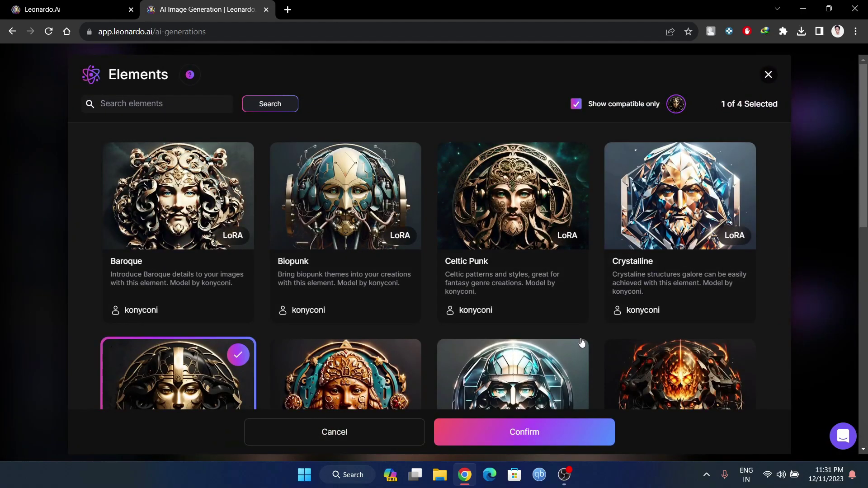
pyautogui.scroll(-7, 575, 348)
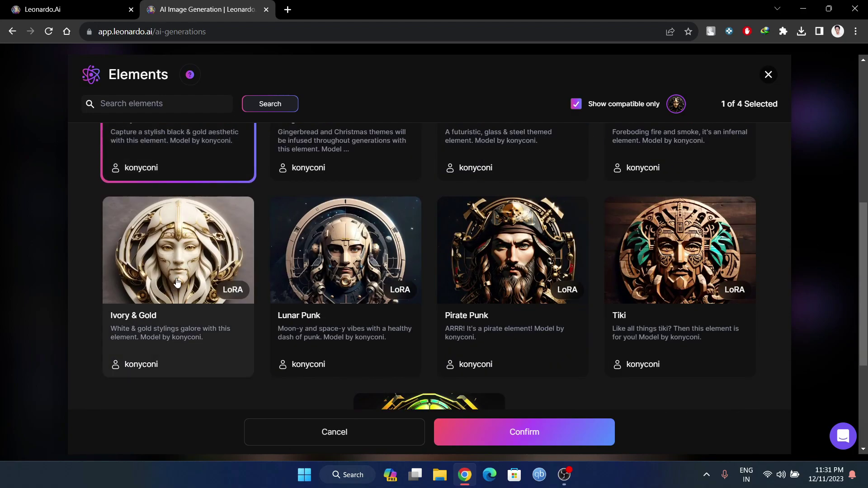
pyautogui.click(177, 283)
pyautogui.scroll(8, 646, 323)
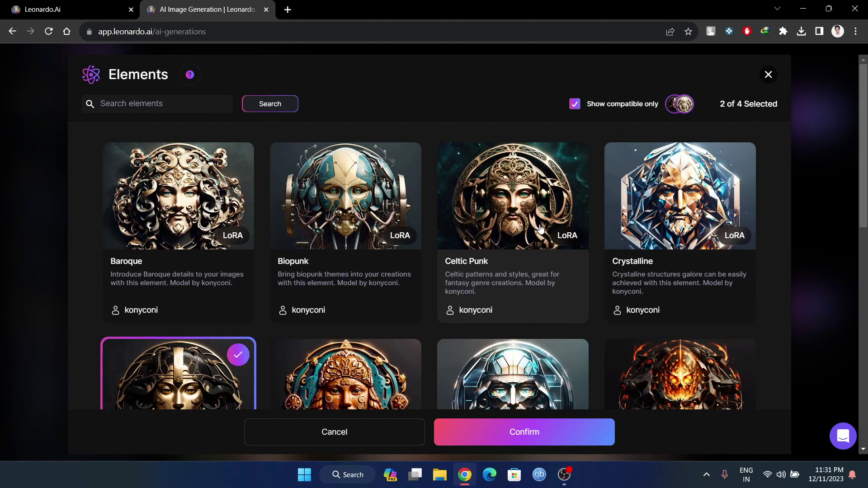
pyautogui.click(384, 215)
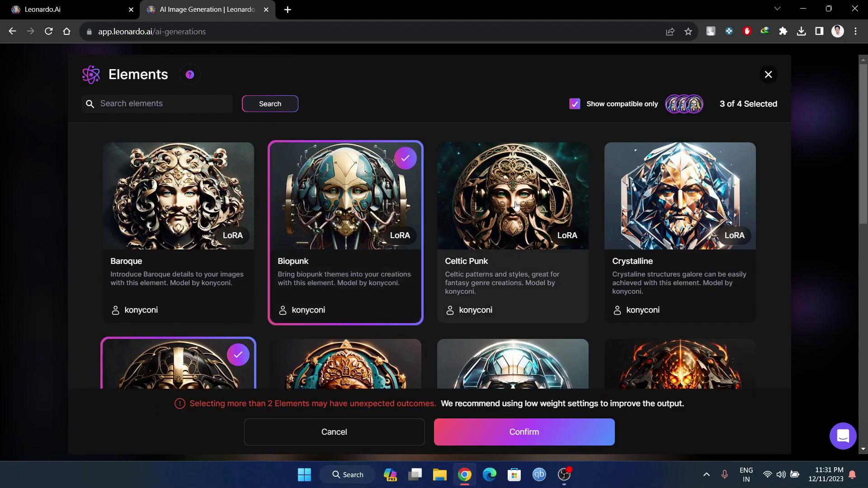
pyautogui.click(547, 221)
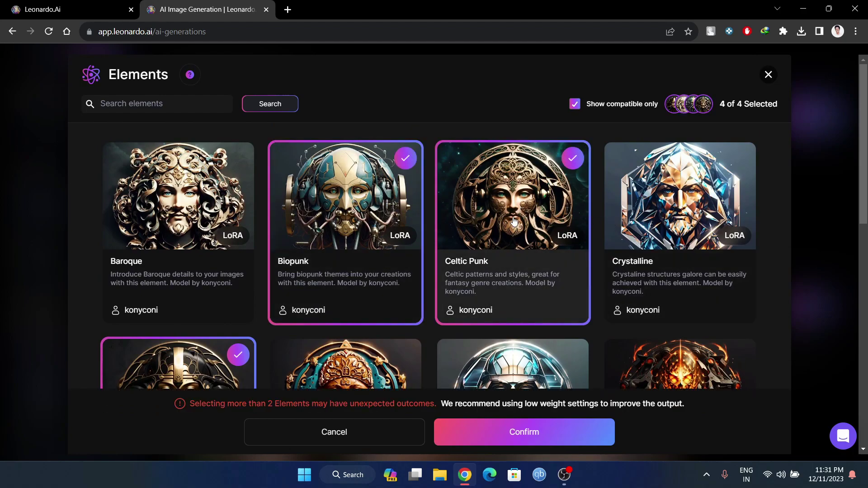
pyautogui.click(554, 433)
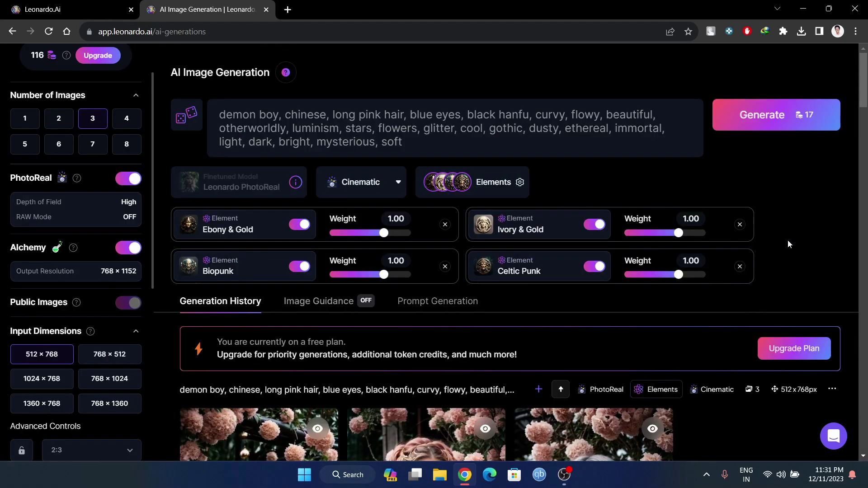
# Set Number of Images to 2 and generate the images
pyautogui.click(59, 119)
pyautogui.click(776, 118)
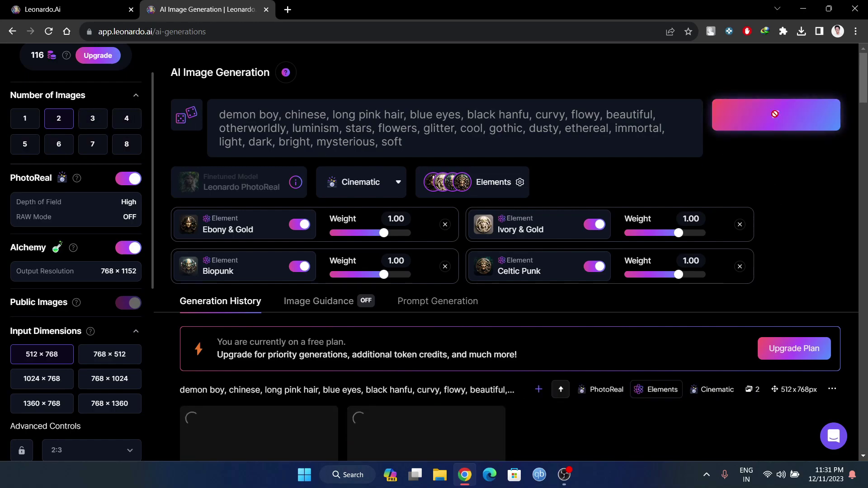
pyautogui.scroll(-5, 373, 368)
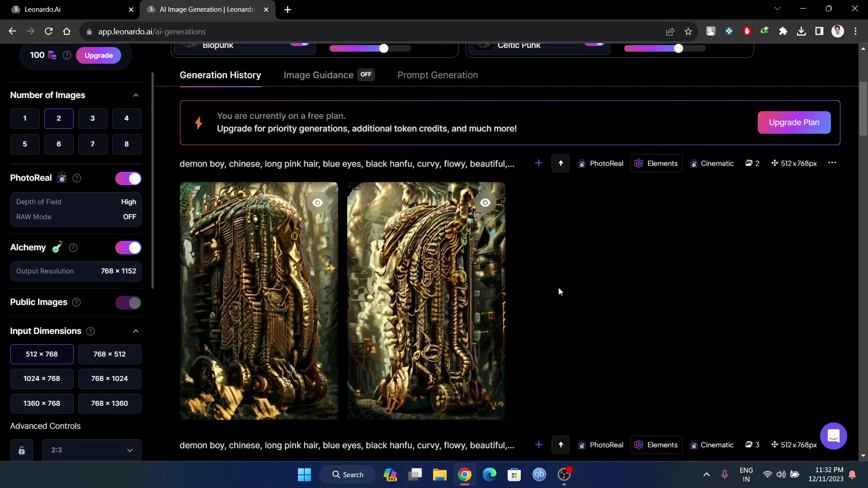
pyautogui.scroll(3, 559, 291)
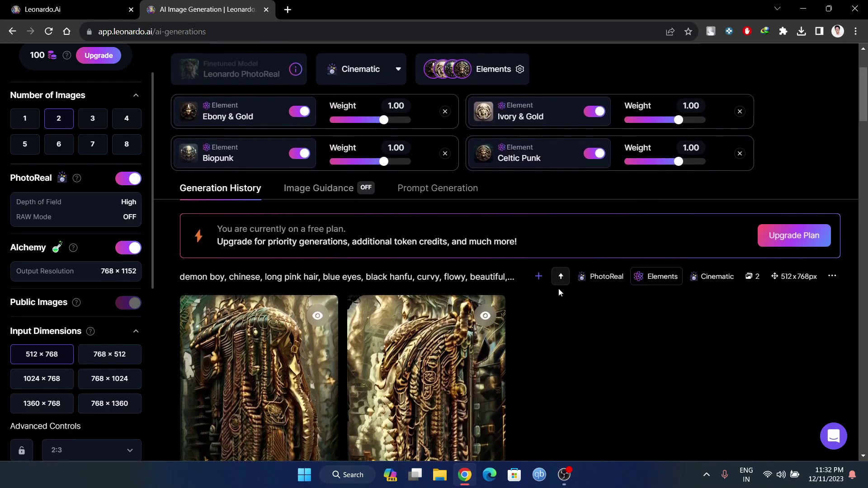
# Remove all four elements and switch PhotoReal and Alchemy off
pyautogui.click(740, 154)
pyautogui.click(740, 112)
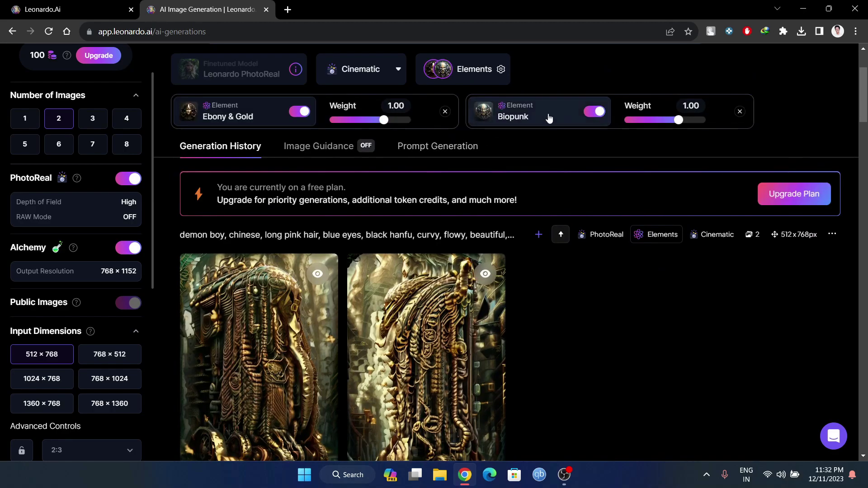
pyautogui.click(739, 112)
pyautogui.click(444, 113)
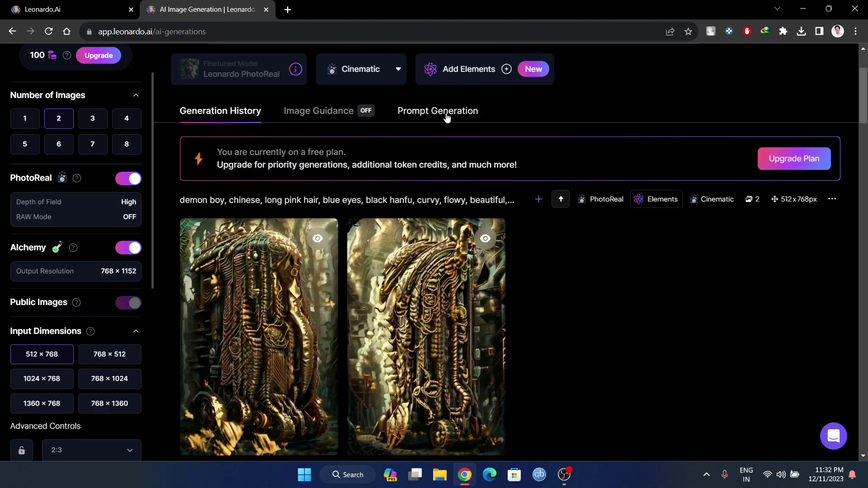
pyautogui.click(129, 179)
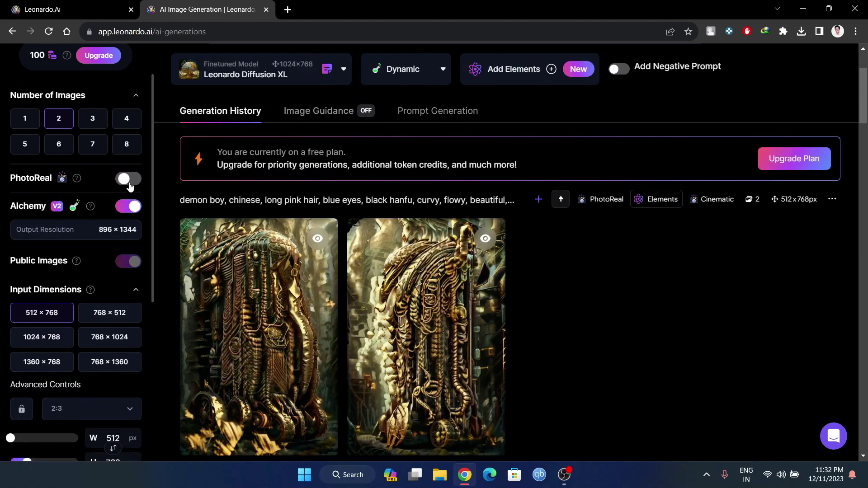
pyautogui.click(129, 206)
# Switch the model to RPG 4.0 and enable Add Negative Prompt
pyautogui.scroll(2, 704, 384)
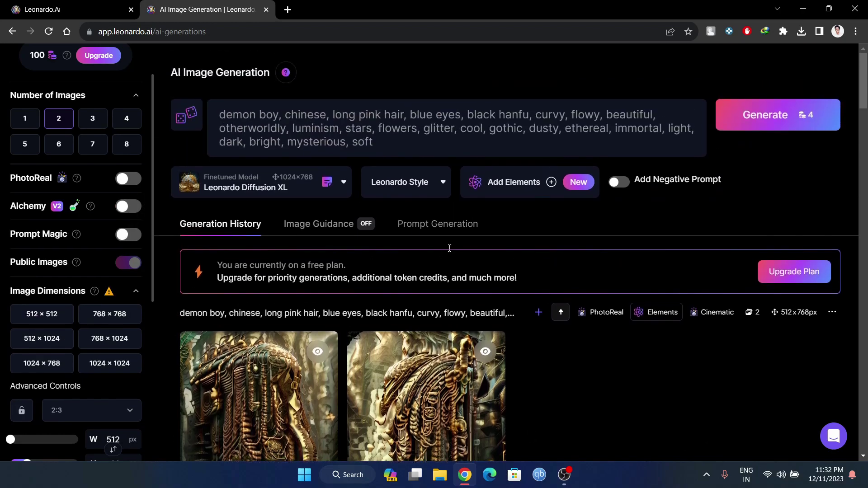
pyautogui.click(258, 186)
pyautogui.click(219, 212)
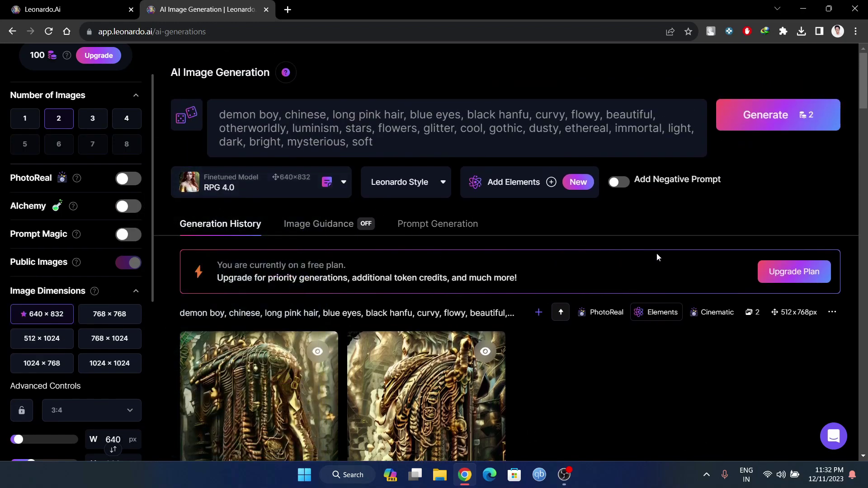
pyautogui.click(618, 181)
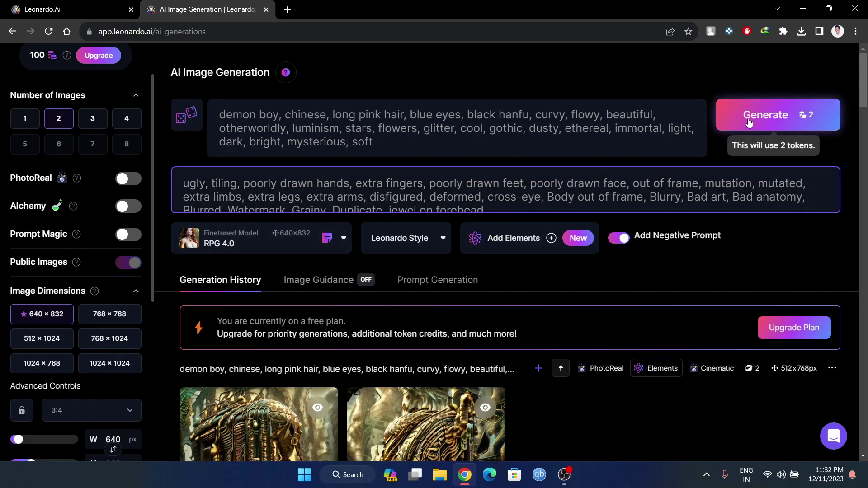
pyautogui.scroll(-7, 86, 342)
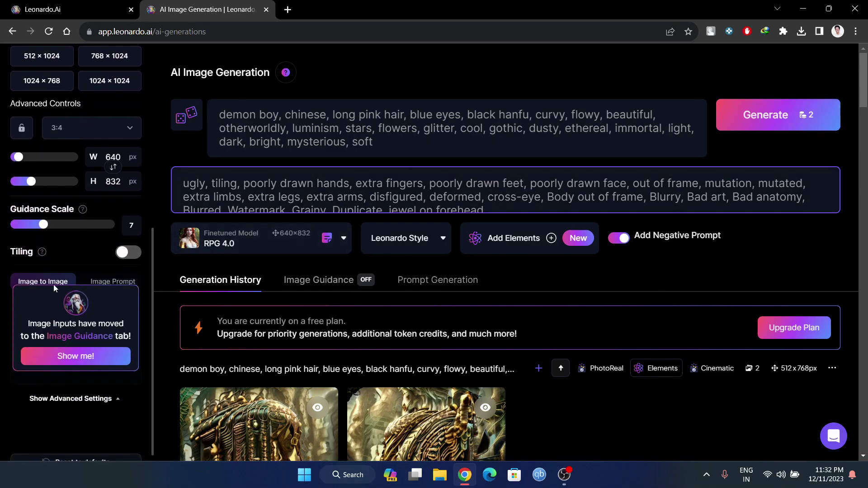
pyautogui.scroll(5, 67, 266)
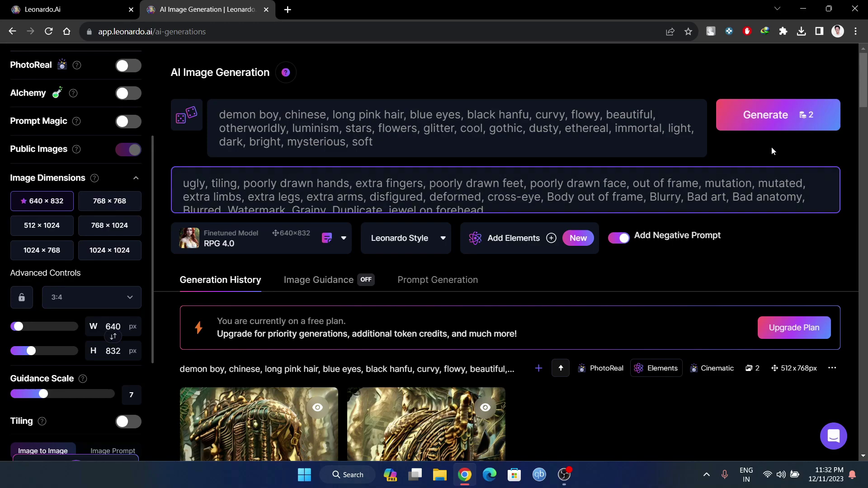
# Generate two images with the RPG 4.0 model and negative prompt
pyautogui.click(765, 117)
pyautogui.scroll(-3, 463, 323)
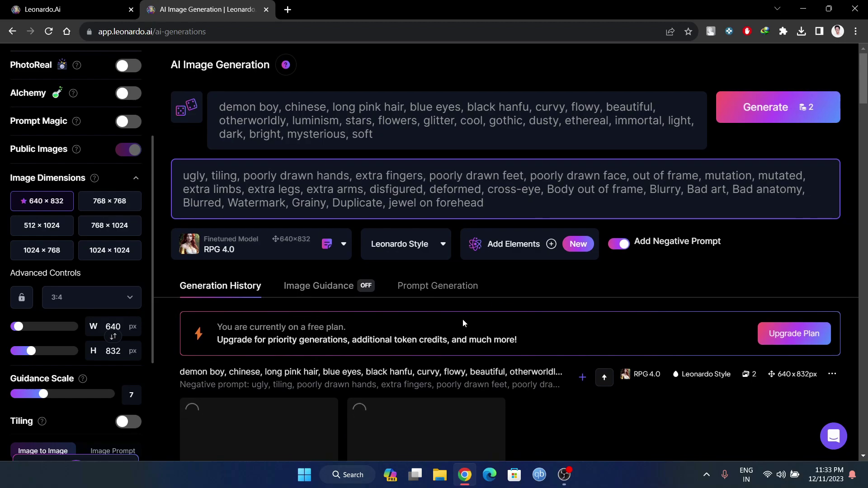
pyautogui.scroll(3, 463, 323)
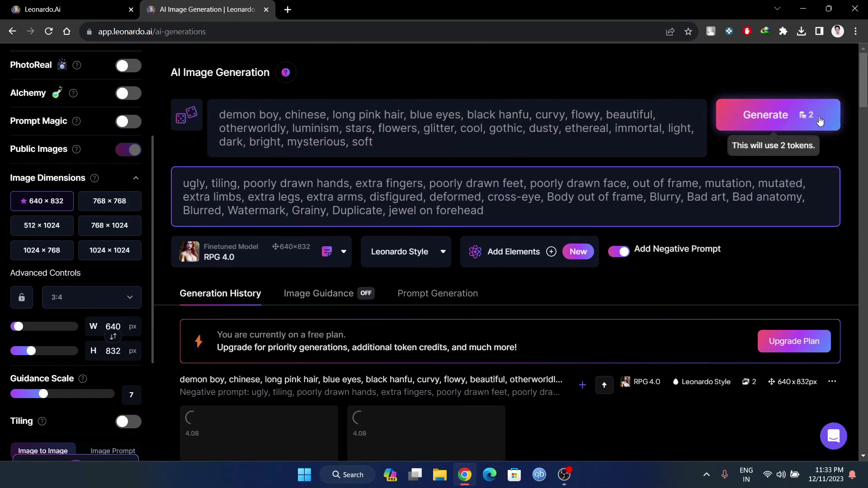
pyautogui.scroll(3, 48, 293)
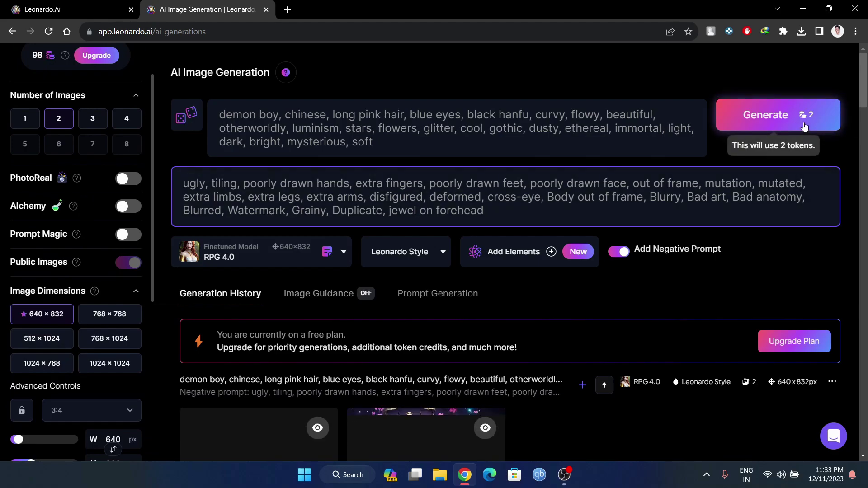
# Open the first rose-framed pink-haired portrait full size
pyautogui.scroll(-4, 692, 260)
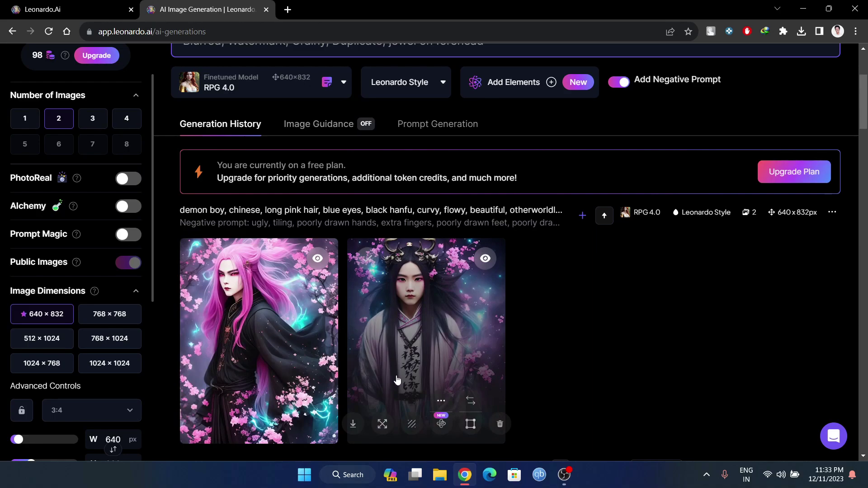
pyautogui.scroll(-12, 397, 380)
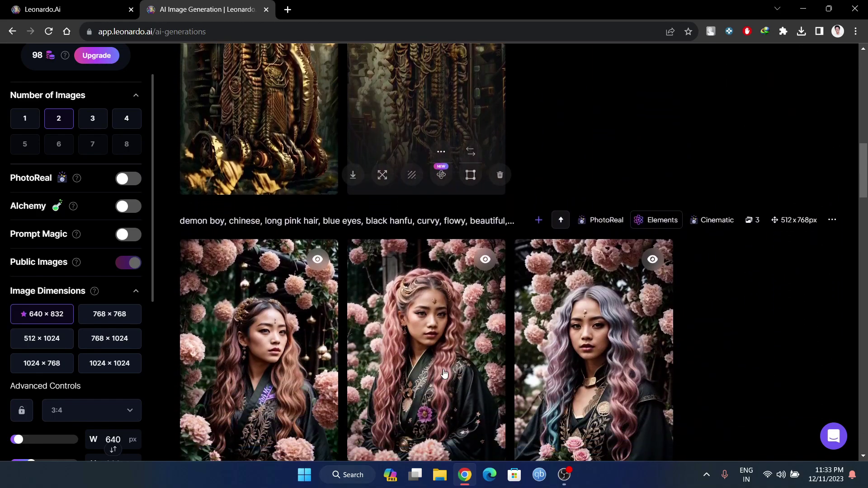
pyautogui.scroll(-7, 232, 233)
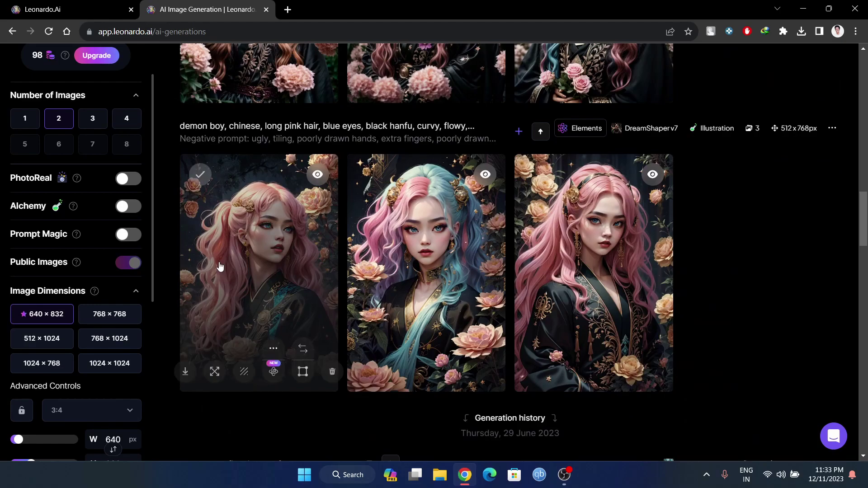
pyautogui.click(247, 268)
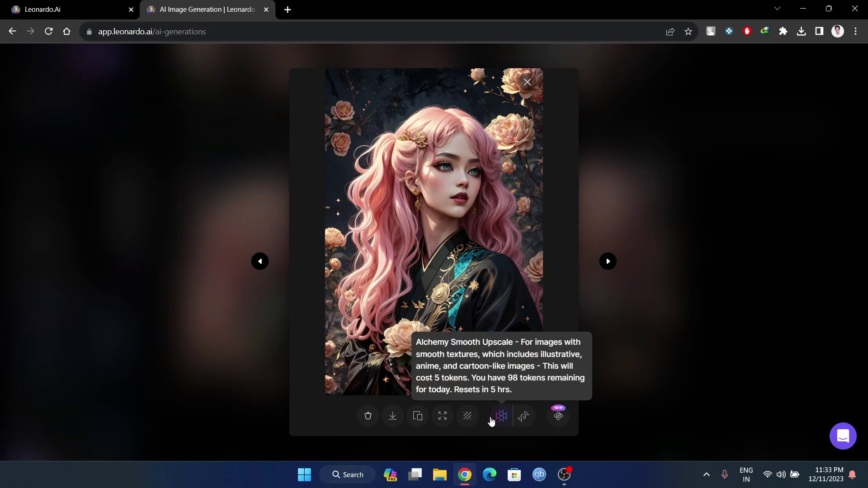
# Apply Alchemy Smooth Upscale to the rose portrait and inspect the enlarged result
pyautogui.click(491, 418)
pyautogui.click(441, 170)
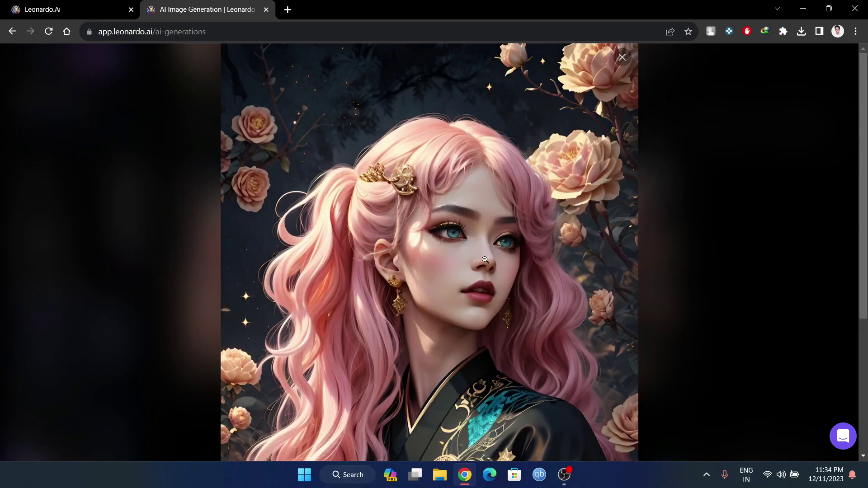
pyautogui.scroll(-5, 474, 336)
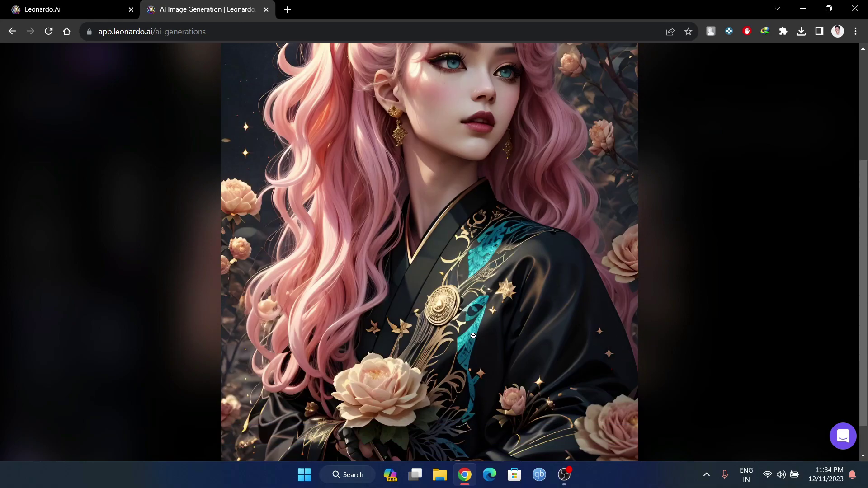
pyautogui.scroll(5, 473, 335)
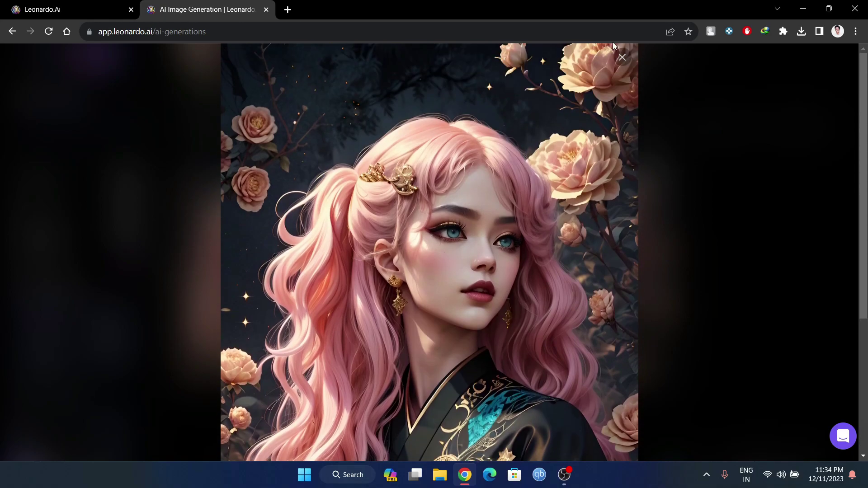
pyautogui.click(622, 57)
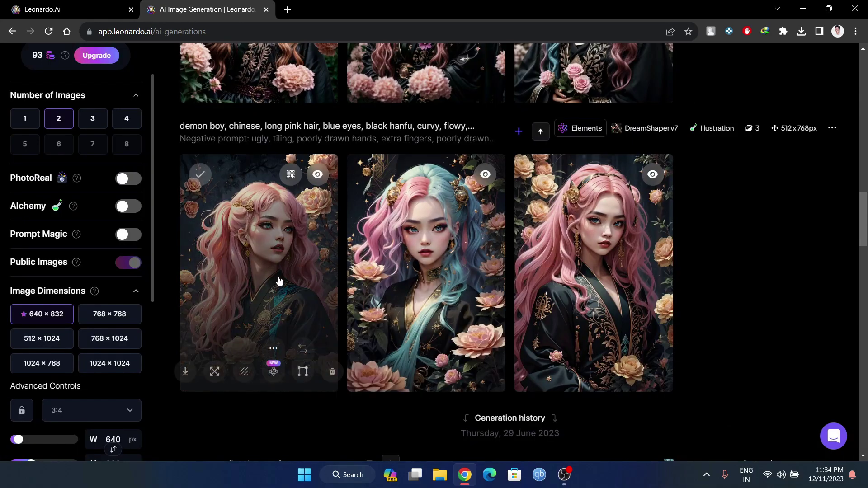
pyautogui.scroll(3, 279, 281)
# Download the upscaled portrait as a JPG and close the viewer
pyautogui.click(273, 333)
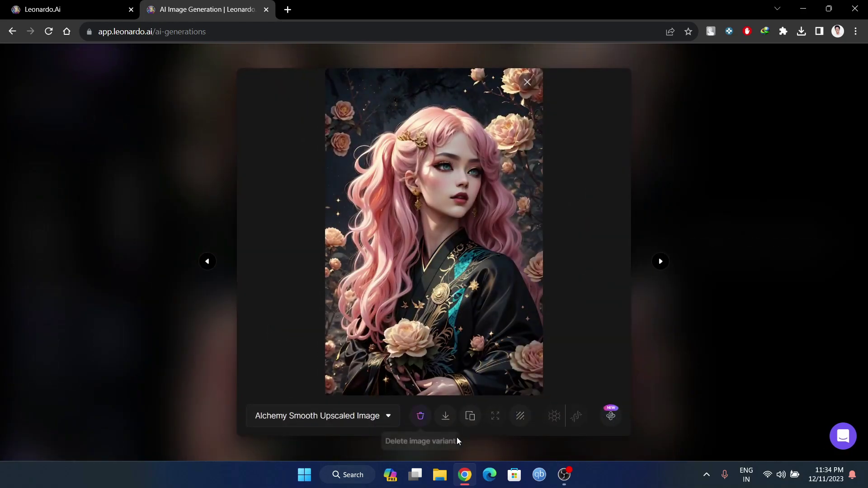
pyautogui.click(444, 416)
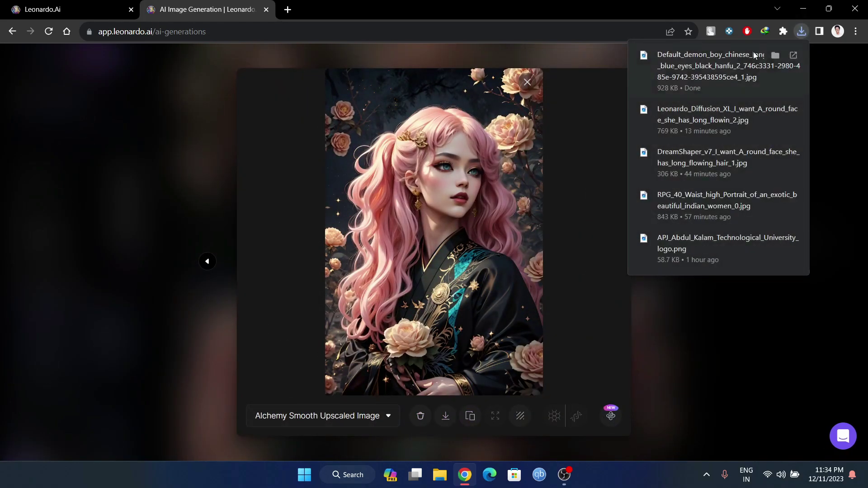
pyautogui.click(676, 366)
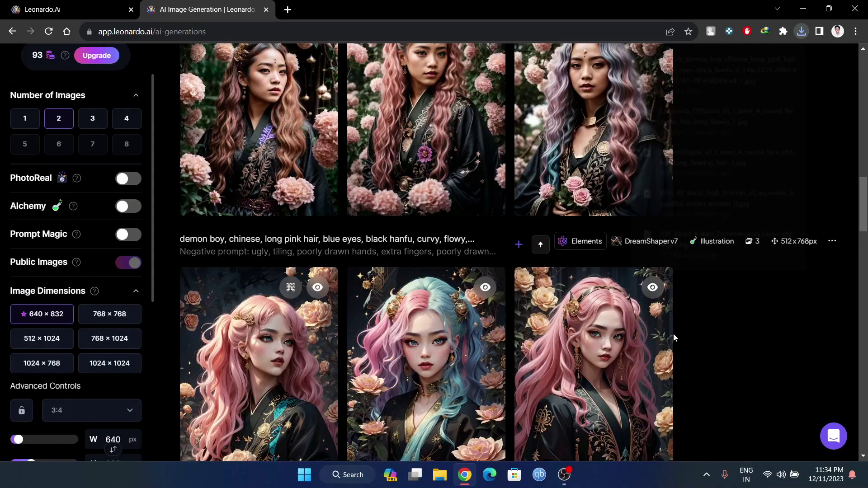
pyautogui.scroll(15, 691, 281)
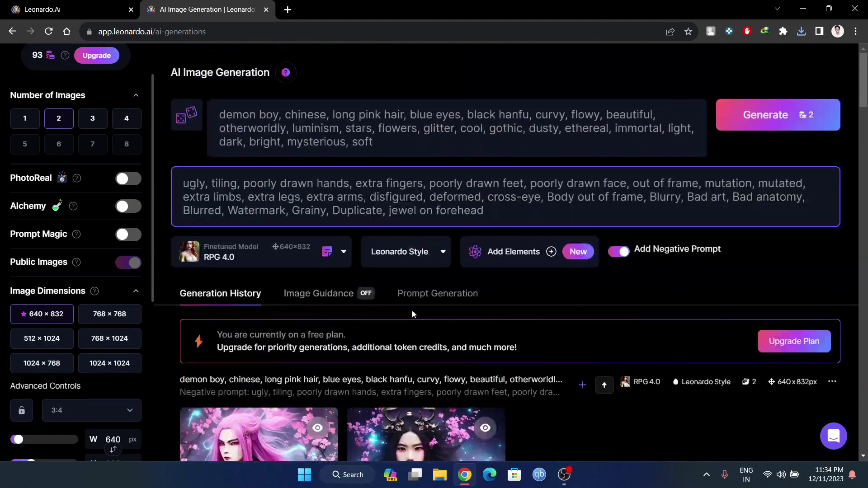
# Turn Alchemy on in the left panel
pyautogui.click(128, 206)
pyautogui.scroll(-5, 420, 296)
pyautogui.scroll(-15, 420, 296)
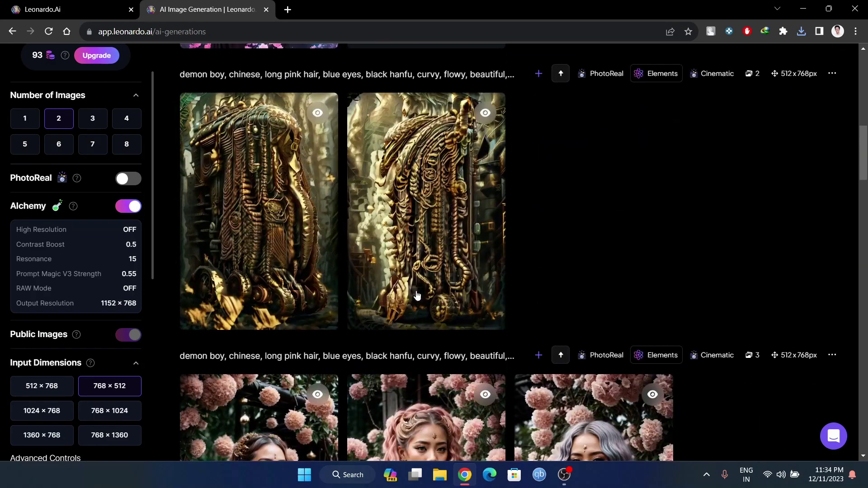
pyautogui.scroll(20, 495, 374)
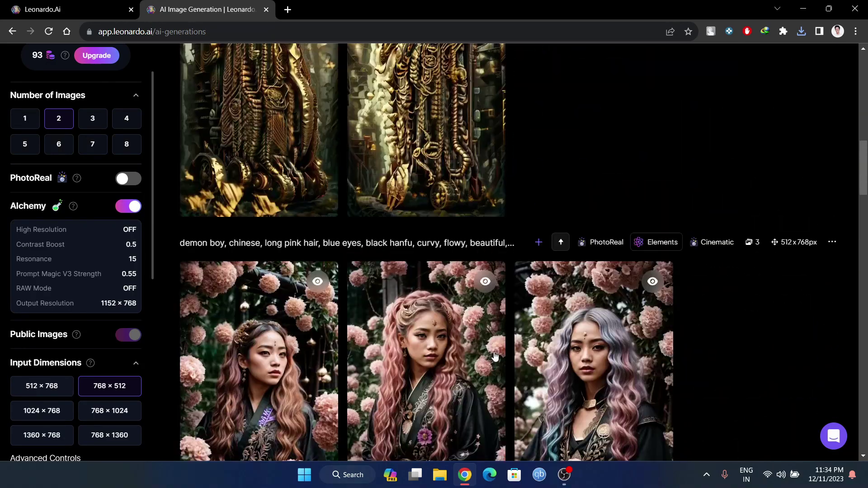
# Change the Finetuned Model from RPG 4.0 to DreamShaper v7
pyautogui.click(209, 258)
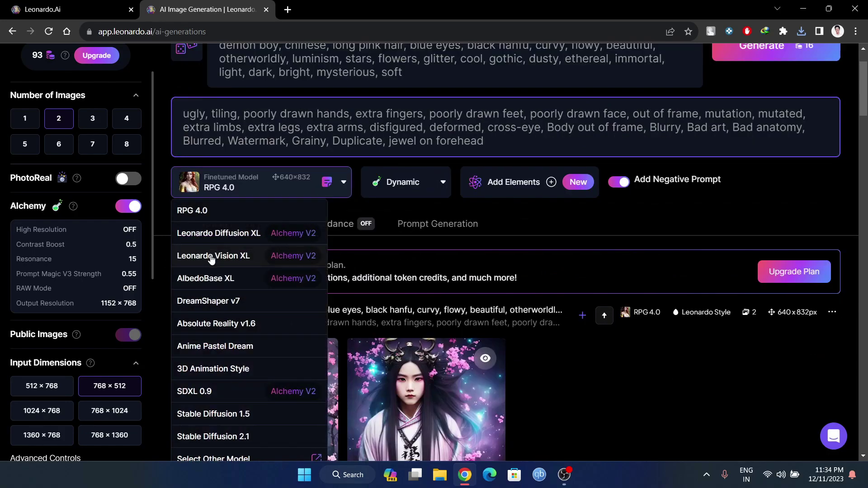
pyautogui.click(199, 302)
pyautogui.scroll(-12, 342, 321)
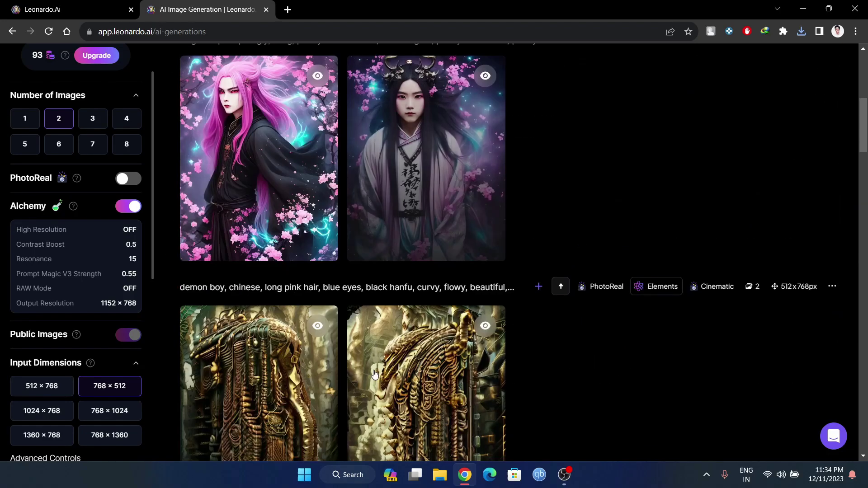
pyautogui.scroll(10, 199, 271)
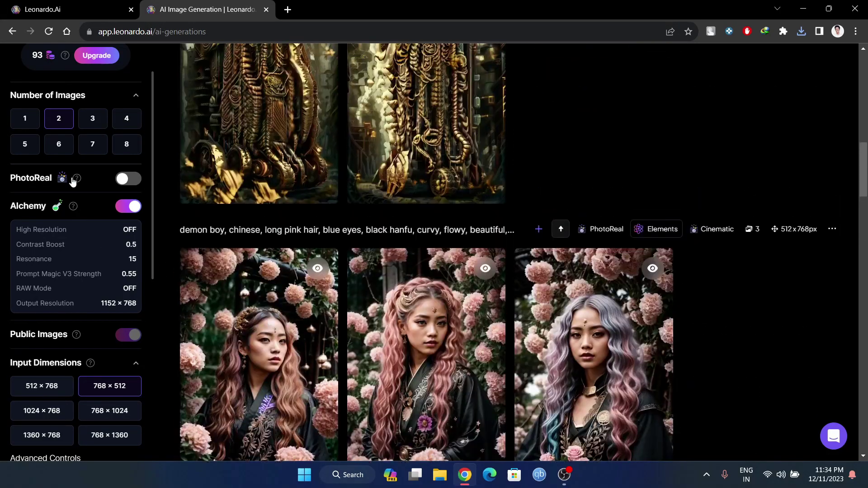
pyautogui.scroll(3, 375, 257)
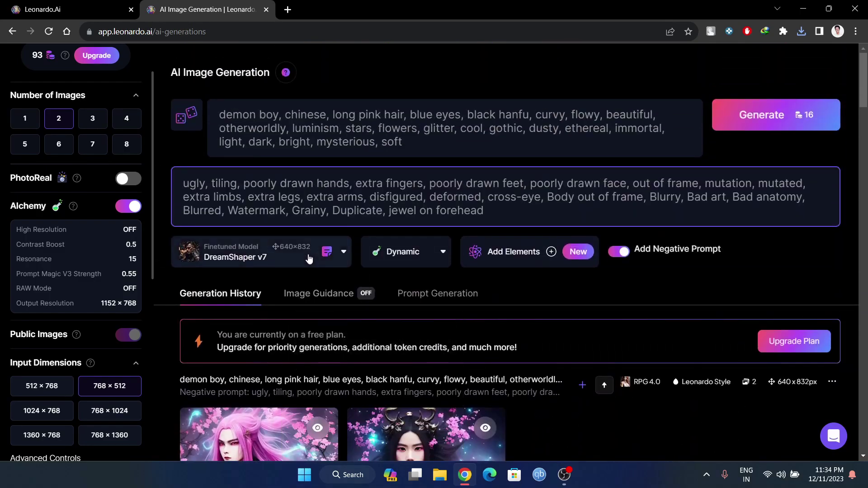
pyautogui.click(276, 249)
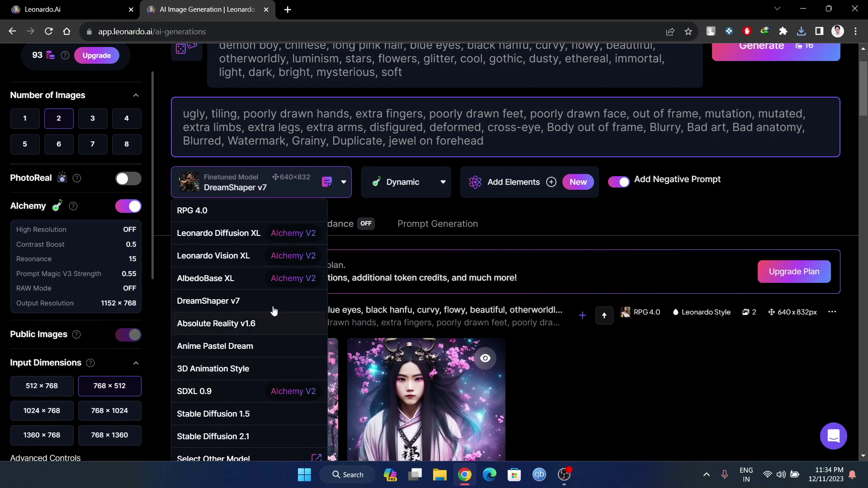
pyautogui.scroll(-1, 273, 311)
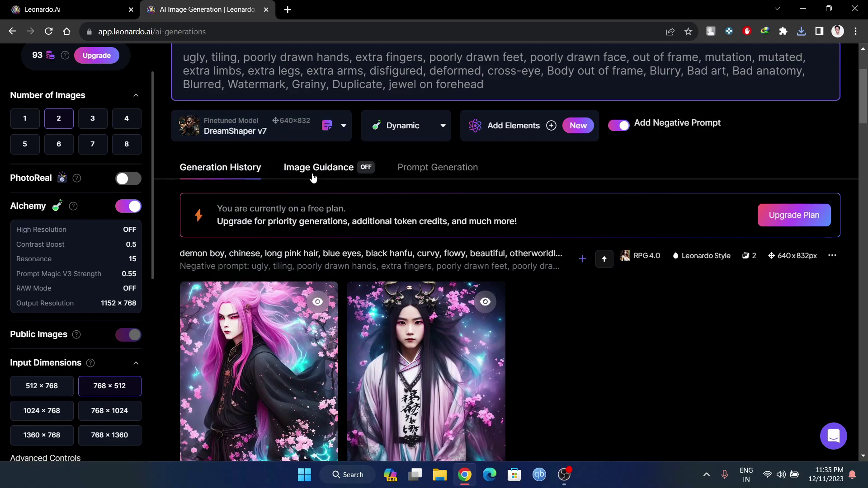
# Upload the downloaded rose portrait as Image to Image guidance at strength 0.68
pyautogui.click(312, 177)
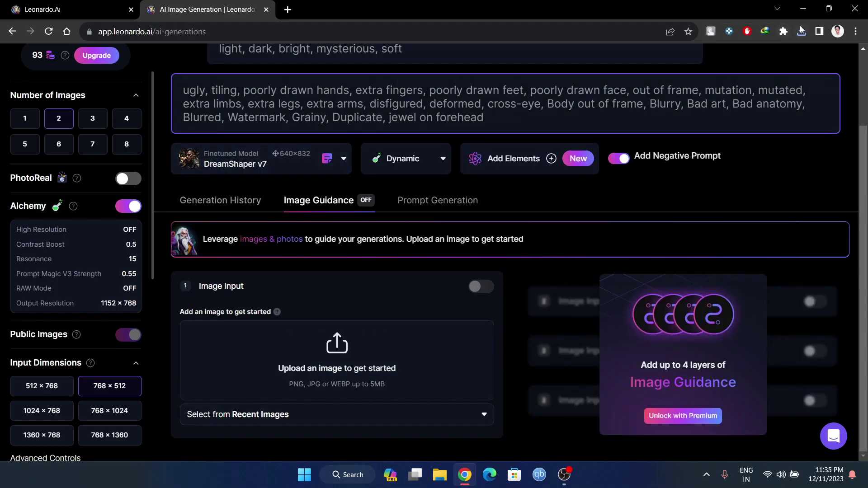
pyautogui.click(800, 30)
pyautogui.moveTo(705, 91); pyautogui.dragTo(354, 351)
pyautogui.click(423, 452)
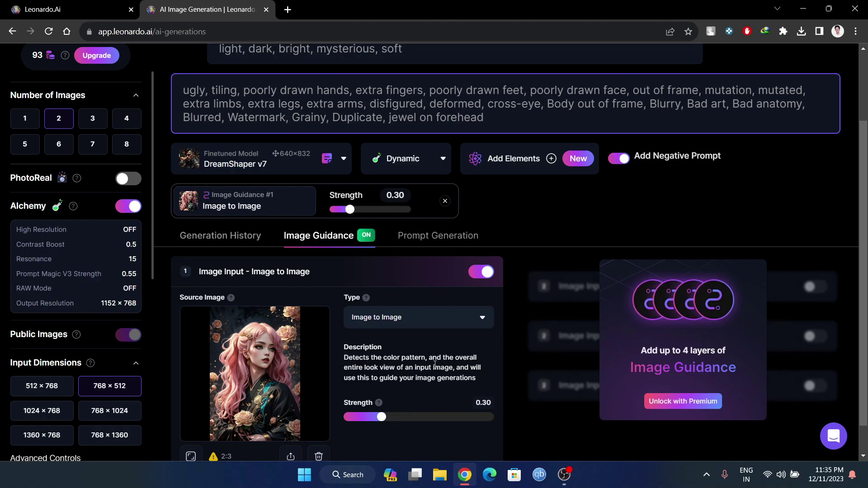
pyautogui.moveTo(444, 417); pyautogui.dragTo(454, 418)
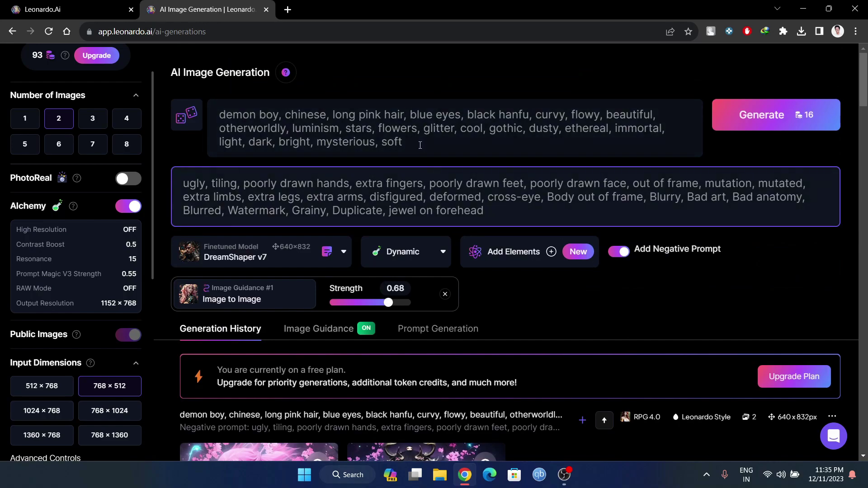
# Replace the prompt with the pasted white-and-yellow saree description and generate two portraits
pyautogui.moveTo(419, 143); pyautogui.dragTo(166, 82)
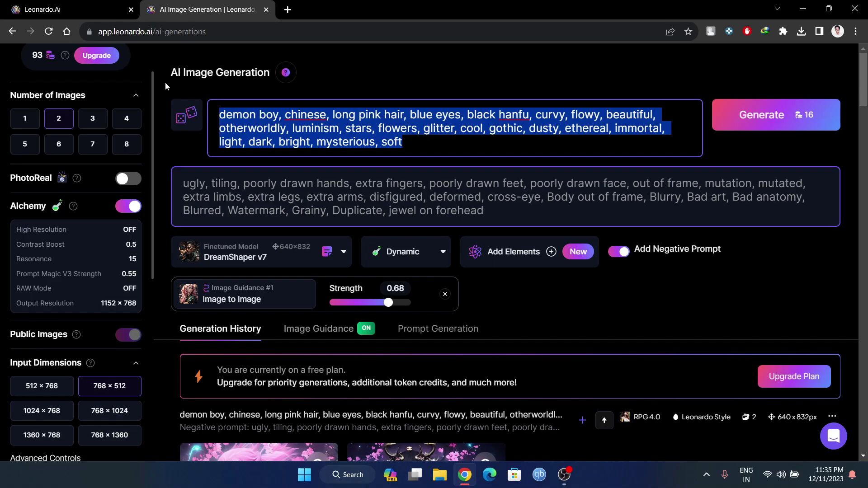
pyautogui.write('I want  A round face, she has long flowing hair.  The hair is broken and the hair is falling forward, the body is normal and there is a nose pin on the nose, there is a small smile inside, there is no sadness, there is no happiness, it looks like she is facing some sadness, she is wearing a white and yellow saree, and the woman is wearing a matching saree blouse.  A picture of a whole bunch, she is a teacher, she is holding books in her hand')
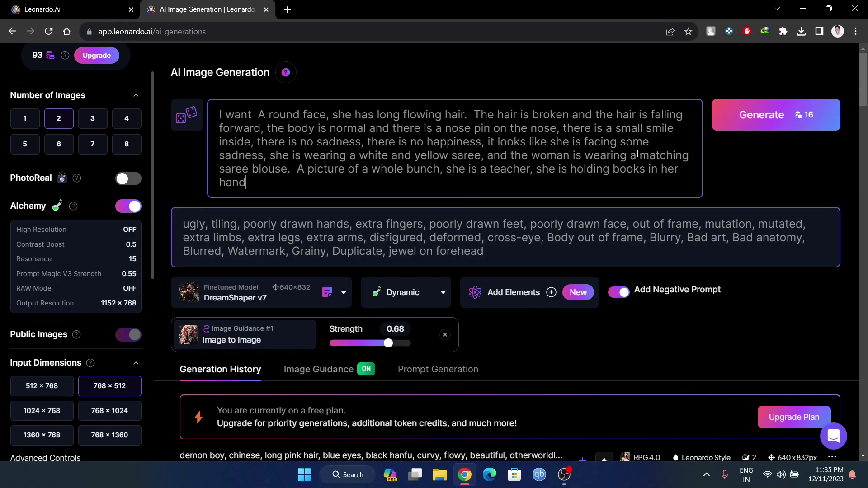
pyautogui.click(800, 118)
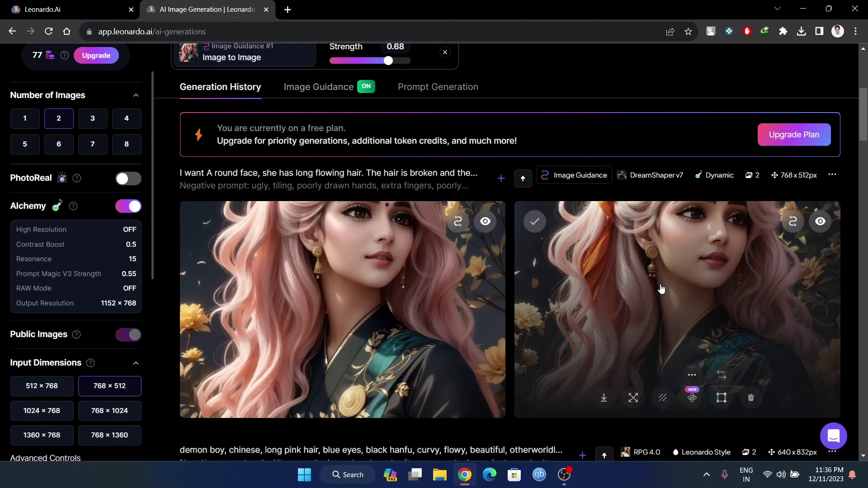
# View the right-hand new portrait enlarged, close it, and return to the Home dashboard
pyautogui.click(619, 284)
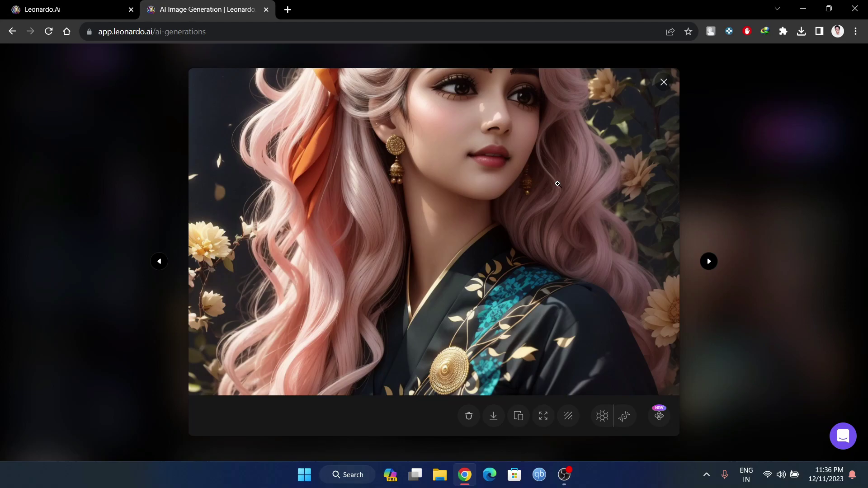
pyautogui.click(807, 143)
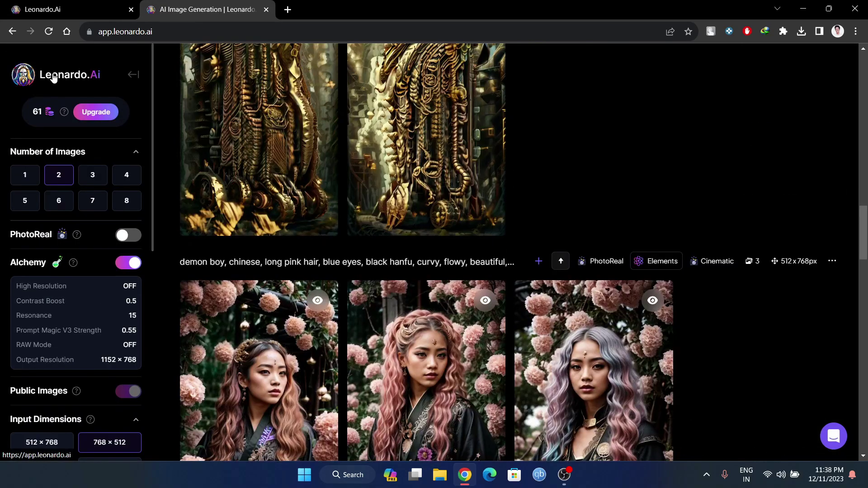
pyautogui.click(53, 78)
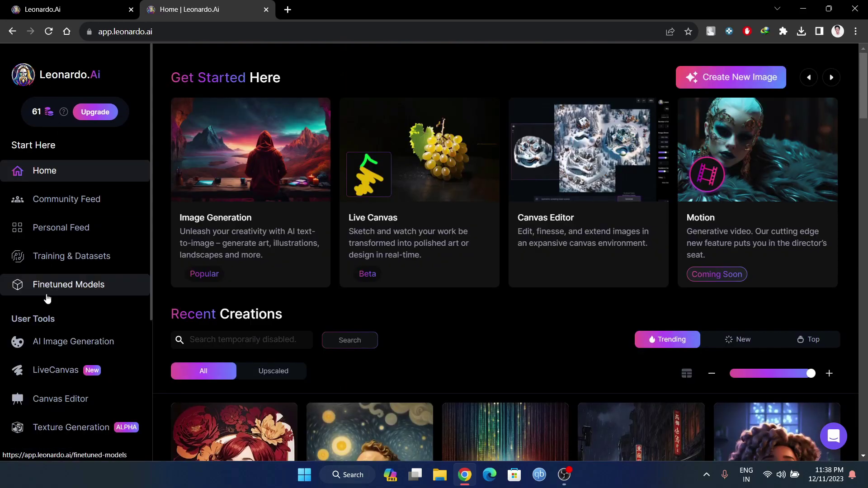
# In LiveCanvas, set a size-1 #FFEA00 yellow brush and sketch overlapping petal outlines
pyautogui.scroll(-1, 49, 308)
pyautogui.click(50, 319)
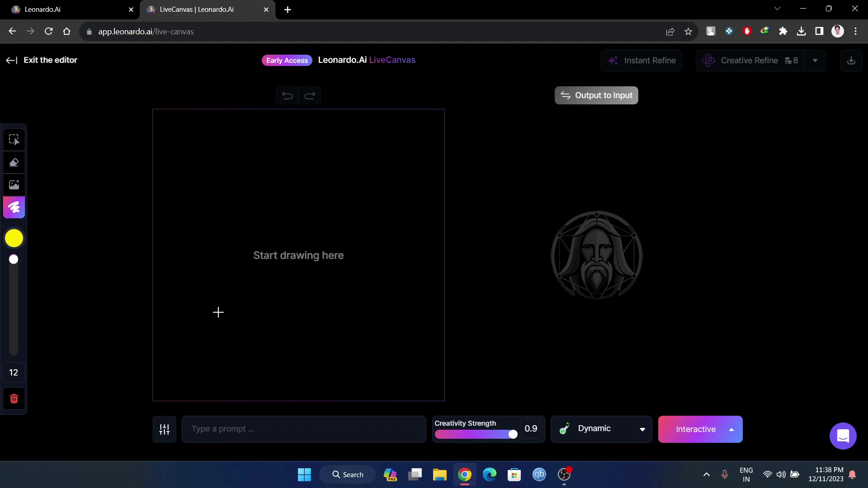
pyautogui.click(14, 239)
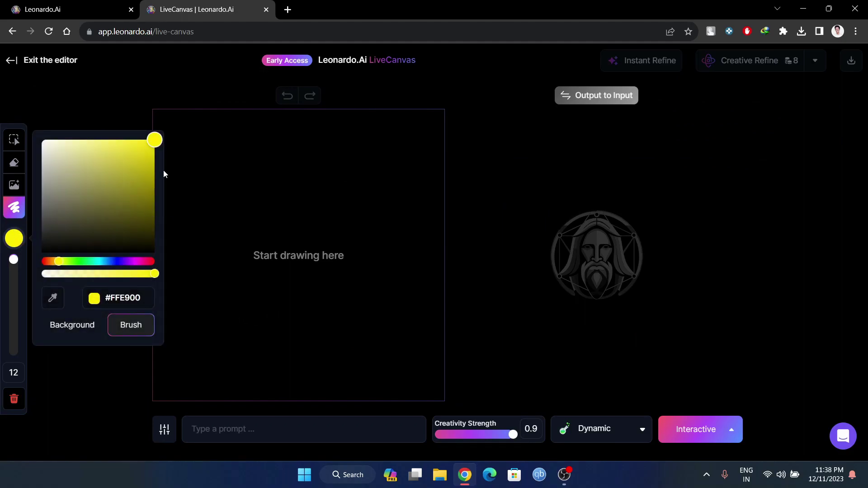
pyautogui.moveTo(143, 149); pyautogui.dragTo(180, 120)
pyautogui.moveTo(13, 260)
pyautogui.mouseDown()
pyautogui.moveTo(14, 288)
pyautogui.moveTo(14, 250)
pyautogui.mouseUp()
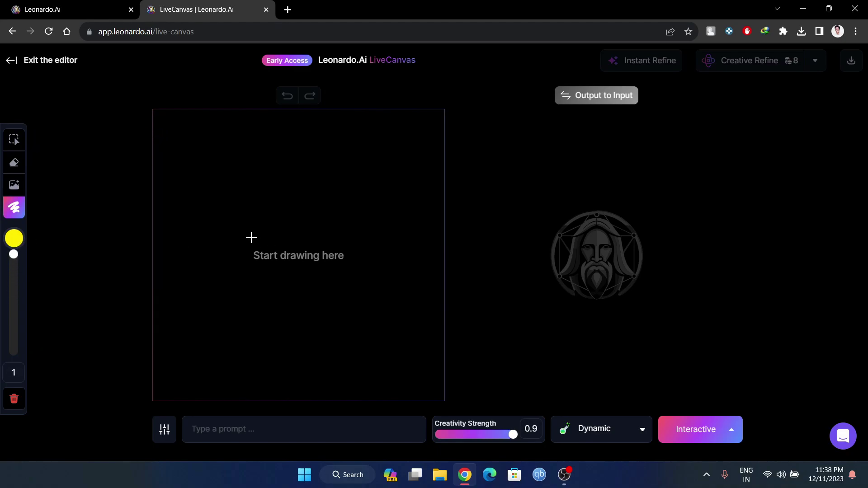
pyautogui.moveTo(254, 243)
pyautogui.mouseDown()
pyautogui.moveTo(240, 269)
pyautogui.moveTo(256, 244)
pyautogui.moveTo(264, 272)
pyautogui.moveTo(272, 245)
pyautogui.moveTo(258, 242)
pyautogui.moveTo(301, 249)
pyautogui.moveTo(280, 232)
pyautogui.moveTo(269, 244)
pyautogui.moveTo(285, 273)
pyautogui.moveTo(314, 285)
pyautogui.moveTo(281, 258)
pyautogui.moveTo(276, 300)
pyautogui.moveTo(279, 261)
pyautogui.moveTo(244, 296)
pyautogui.moveTo(261, 298)
pyautogui.moveTo(265, 272)
pyautogui.moveTo(225, 287)
pyautogui.moveTo(245, 291)
pyautogui.moveTo(263, 269)
pyautogui.mouseUp()
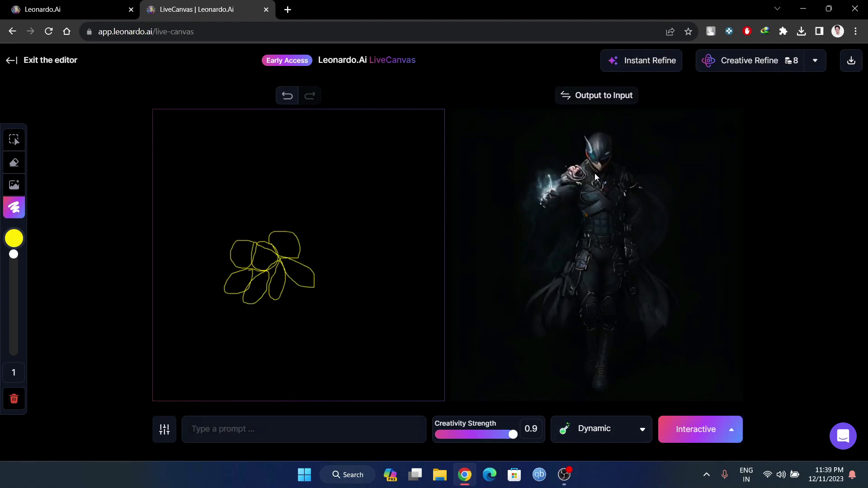
# Draw a long curved stem above the petals and enter 'fruit' as the sketch prompt
pyautogui.moveTo(249, 240)
pyautogui.mouseDown()
pyautogui.moveTo(261, 158)
pyautogui.moveTo(300, 132)
pyautogui.moveTo(266, 210)
pyautogui.moveTo(315, 134)
pyautogui.mouseUp()
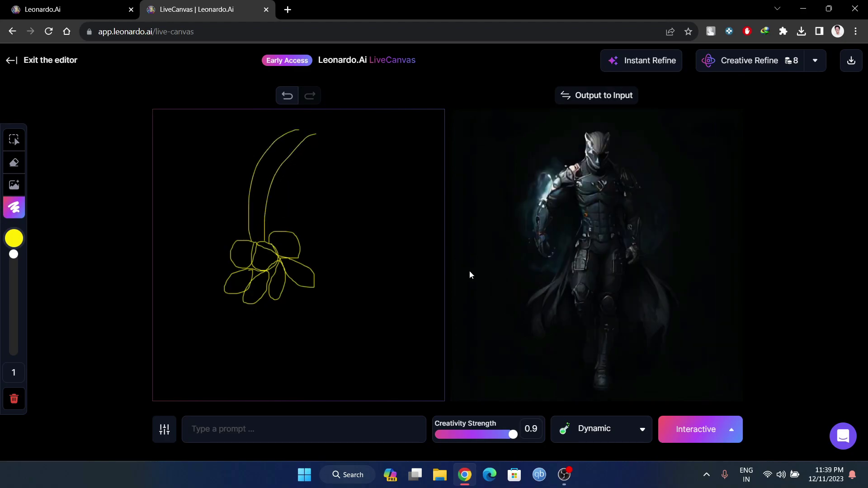
pyautogui.click(336, 437)
pyautogui.write('f')
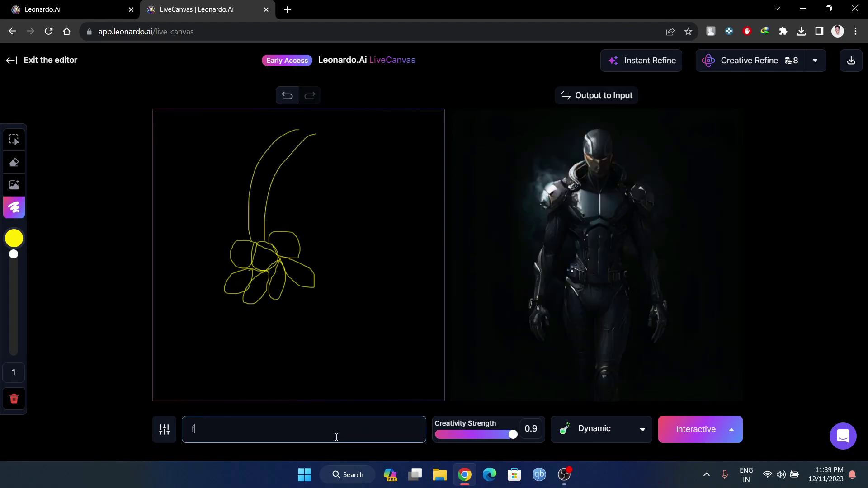
pyautogui.write('ruit')
pyautogui.press('Return')
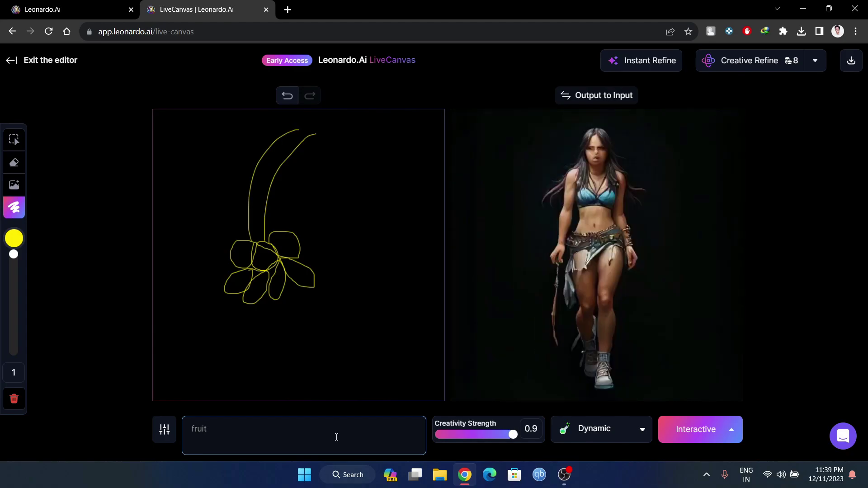
pyautogui.press('BackSpace')
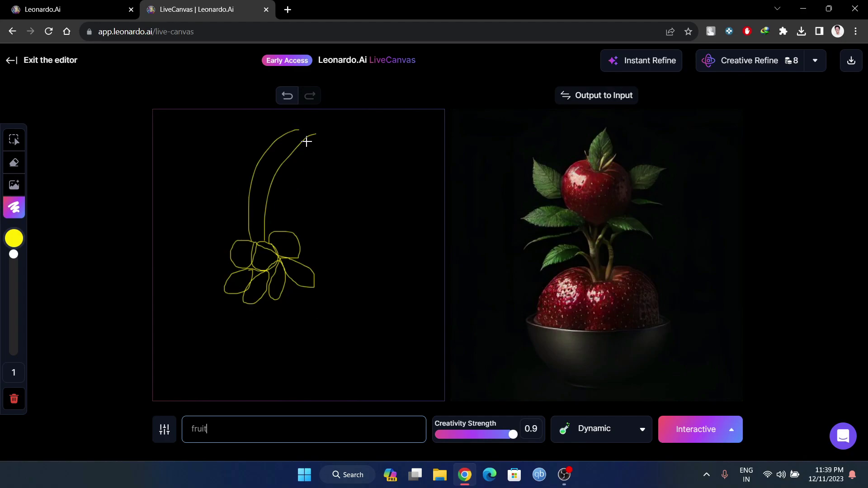
# Paint thick yellow loops with a size-34 brush, then reduce the brush size to 15
pyautogui.moveTo(13, 254); pyautogui.dragTo(14, 271)
pyautogui.moveTo(230, 270)
pyautogui.mouseDown()
pyautogui.moveTo(208, 272)
pyautogui.moveTo(195, 302)
pyautogui.moveTo(228, 306)
pyautogui.moveTo(214, 277)
pyautogui.moveTo(277, 338)
pyautogui.moveTo(248, 290)
pyautogui.mouseUp()
pyautogui.moveTo(318, 286)
pyautogui.mouseDown()
pyautogui.moveTo(351, 299)
pyautogui.moveTo(324, 280)
pyautogui.mouseUp()
pyautogui.moveTo(305, 237)
pyautogui.mouseDown()
pyautogui.moveTo(324, 282)
pyautogui.moveTo(331, 231)
pyautogui.moveTo(302, 233)
pyautogui.mouseUp()
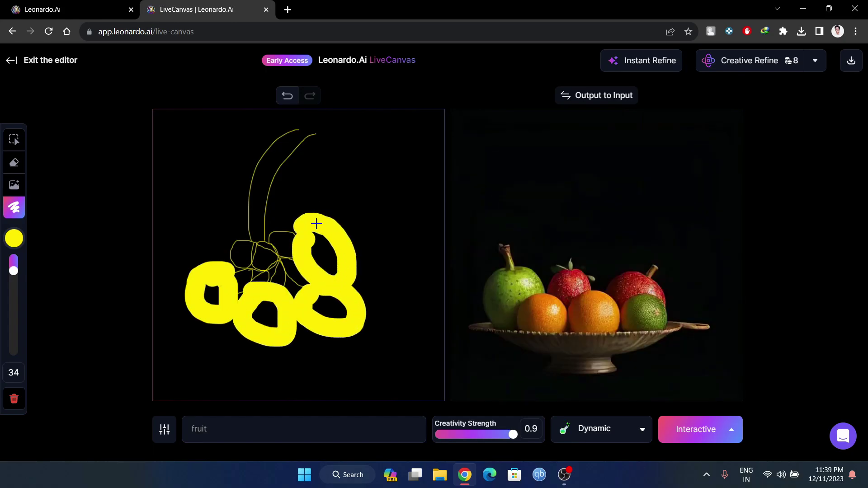
pyautogui.moveTo(274, 183)
pyautogui.mouseDown()
pyautogui.moveTo(249, 217)
pyautogui.moveTo(245, 208)
pyautogui.mouseUp()
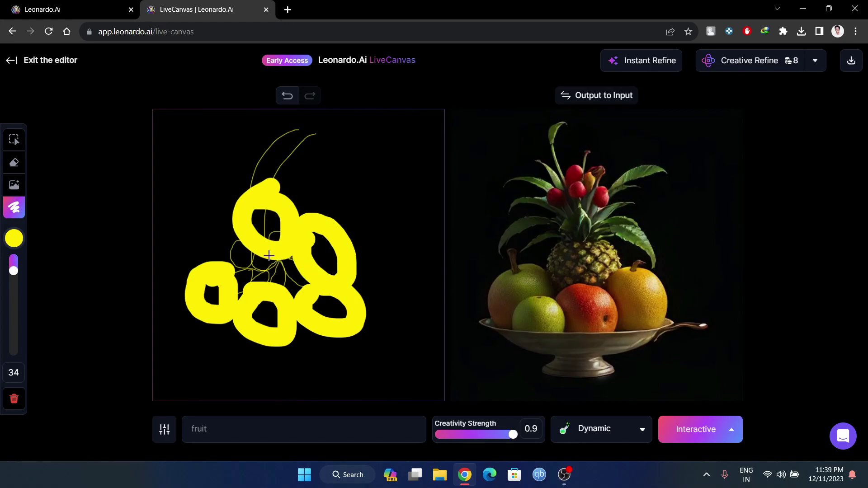
pyautogui.moveTo(14, 271); pyautogui.dragTo(13, 261)
# Switch the brush to green and draw two leaves beside the fruit rings
pyautogui.click(14, 238)
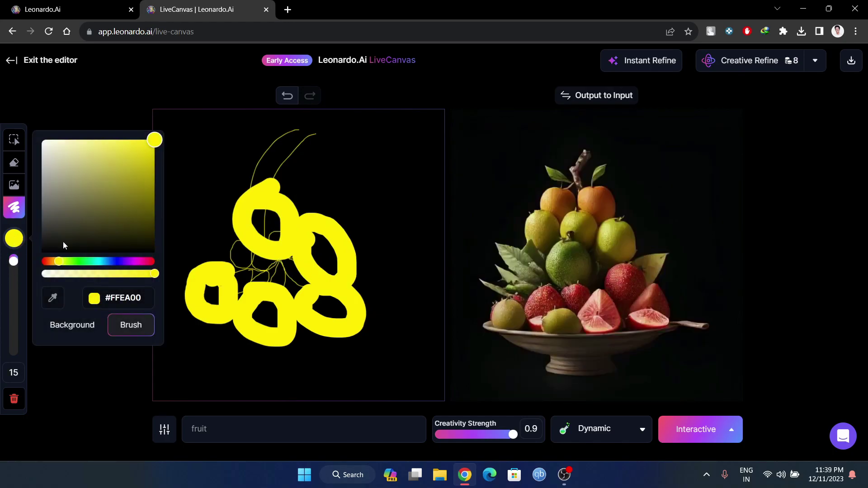
pyautogui.click(78, 262)
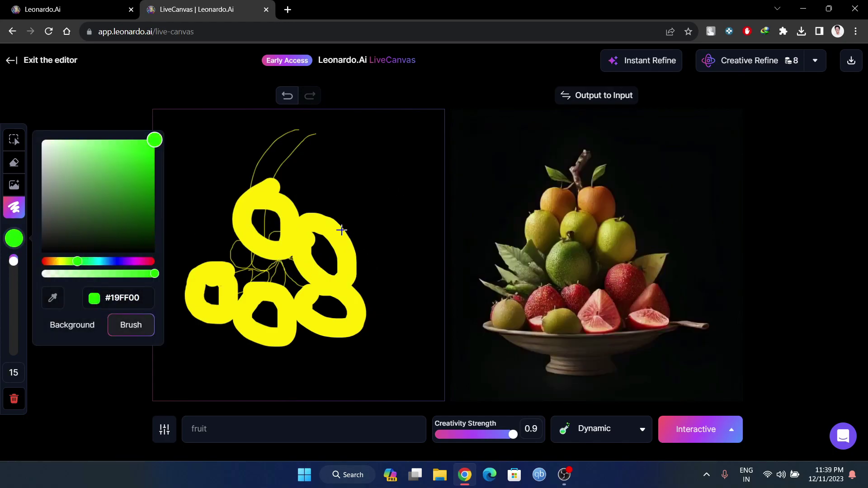
pyautogui.moveTo(341, 226)
pyautogui.mouseDown()
pyautogui.moveTo(377, 188)
pyautogui.moveTo(355, 240)
pyautogui.mouseUp()
pyautogui.moveTo(248, 239)
pyautogui.mouseDown()
pyautogui.moveTo(166, 215)
pyautogui.moveTo(225, 257)
pyautogui.mouseUp()
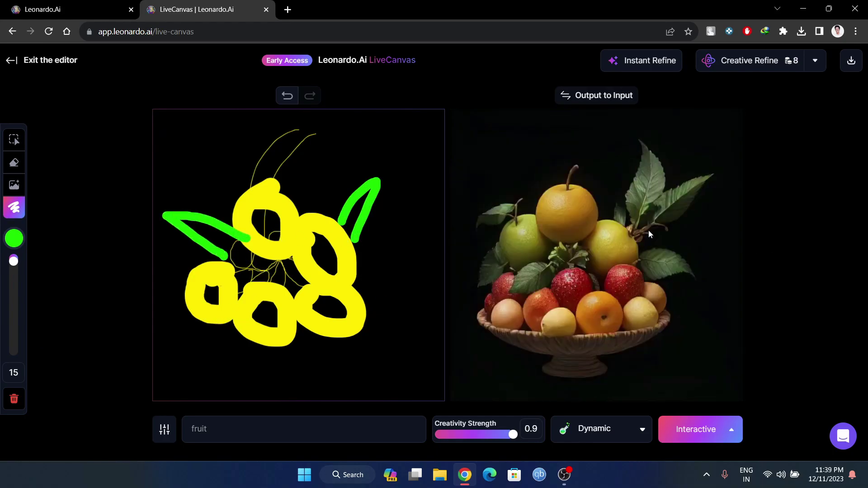
# Switch to orange-yellow and paint a thick bowl base under the fruit shapes
pyautogui.click(14, 238)
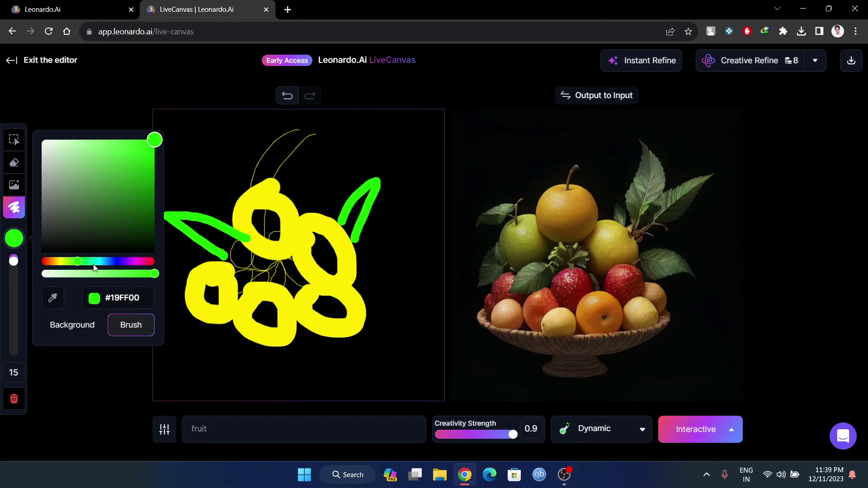
pyautogui.moveTo(80, 263); pyautogui.dragTo(58, 263)
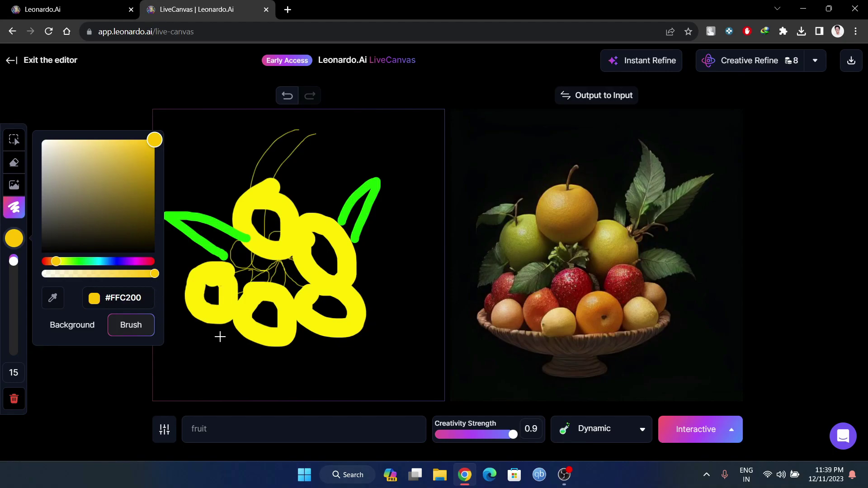
pyautogui.moveTo(233, 333)
pyautogui.mouseDown()
pyautogui.moveTo(183, 336)
pyautogui.moveTo(203, 359)
pyautogui.moveTo(344, 377)
pyautogui.moveTo(371, 346)
pyautogui.moveTo(312, 335)
pyautogui.moveTo(298, 355)
pyautogui.moveTo(221, 330)
pyautogui.mouseUp()
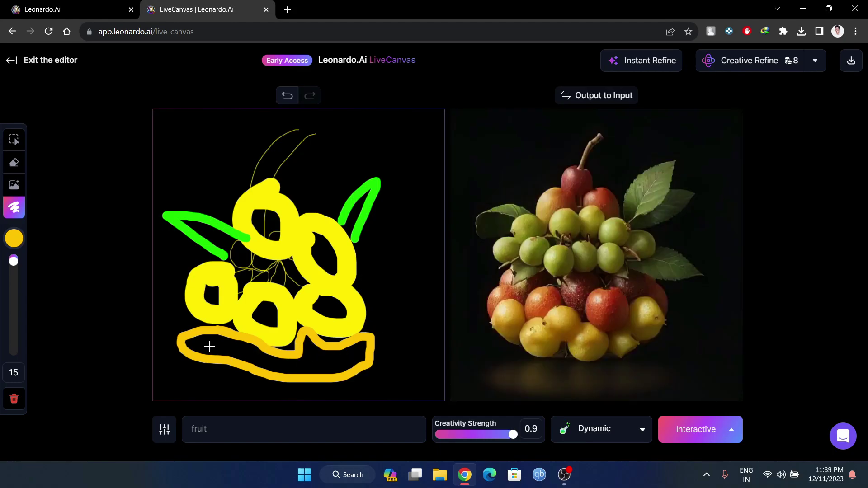
pyautogui.moveTo(209, 347)
pyautogui.mouseDown()
pyautogui.moveTo(380, 331)
pyautogui.moveTo(294, 353)
pyautogui.moveTo(169, 346)
pyautogui.moveTo(236, 323)
pyautogui.mouseUp()
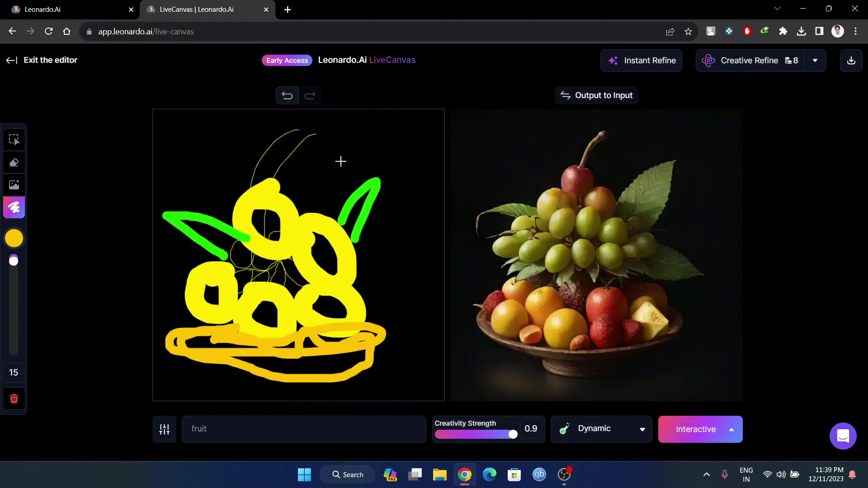
# Switch to blue and add splash strokes rising toward the top right and down the sides
pyautogui.click(14, 239)
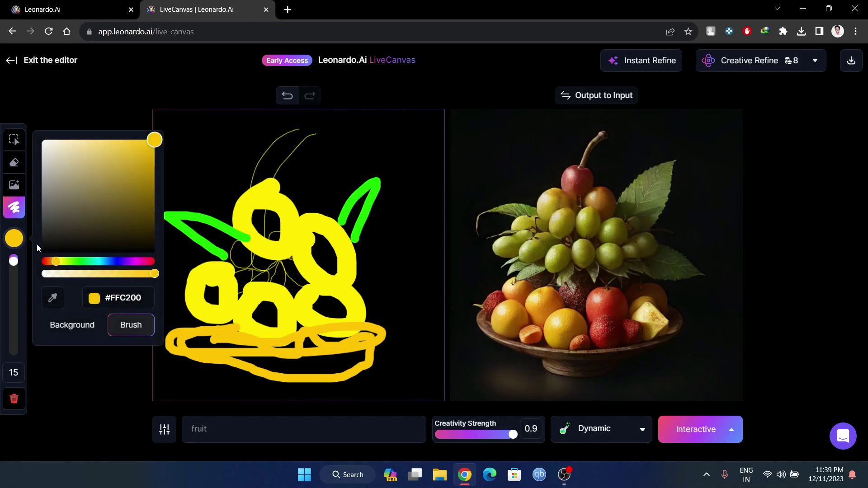
pyautogui.moveTo(94, 262); pyautogui.dragTo(109, 263)
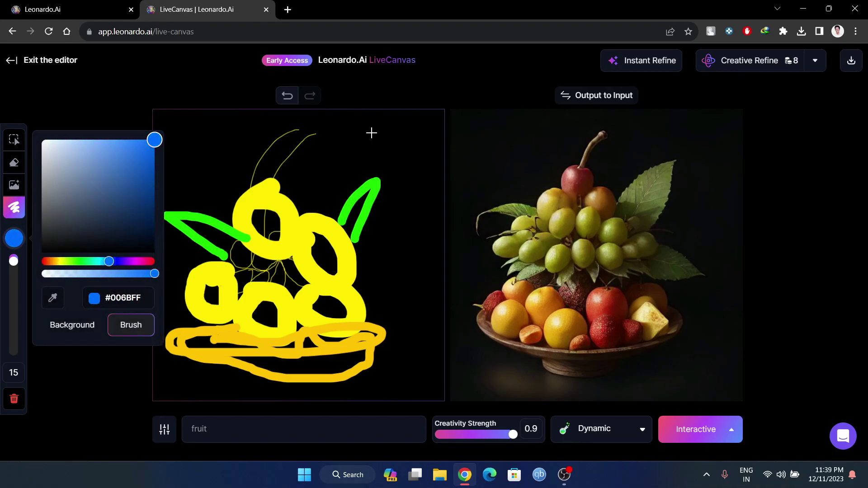
pyautogui.moveTo(328, 110)
pyautogui.mouseDown()
pyautogui.moveTo(291, 184)
pyautogui.moveTo(288, 206)
pyautogui.moveTo(336, 132)
pyautogui.moveTo(313, 206)
pyautogui.mouseUp()
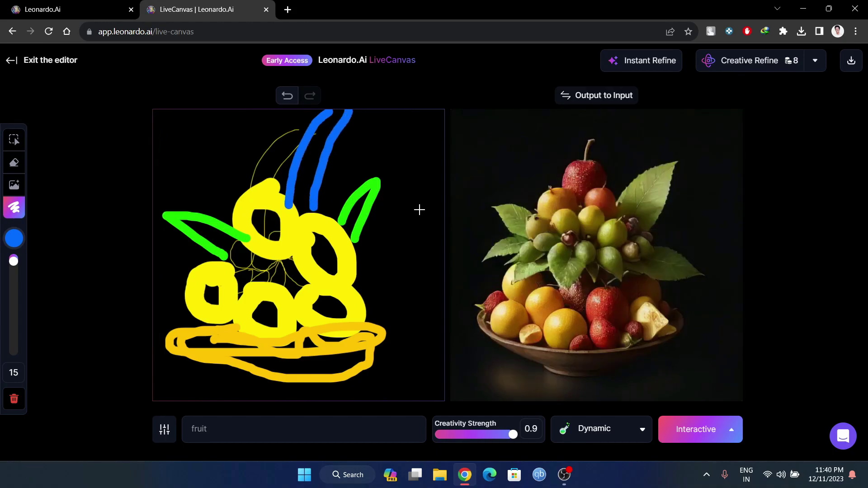
pyautogui.moveTo(328, 185); pyautogui.dragTo(413, 111)
pyautogui.moveTo(330, 133); pyautogui.dragTo(402, 108)
pyautogui.moveTo(343, 113); pyautogui.dragTo(302, 131)
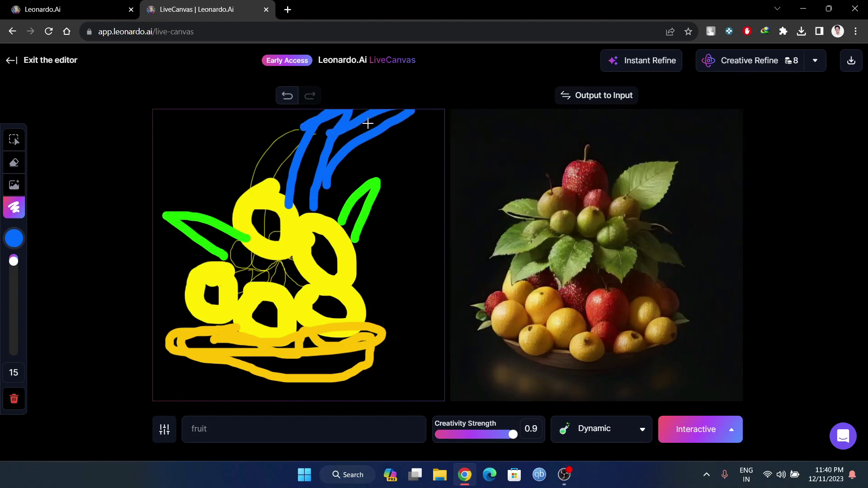
pyautogui.moveTo(403, 128)
pyautogui.mouseDown()
pyautogui.moveTo(381, 151)
pyautogui.moveTo(346, 239)
pyautogui.mouseUp()
pyautogui.moveTo(419, 182)
pyautogui.mouseDown()
pyautogui.moveTo(379, 292)
pyautogui.moveTo(377, 320)
pyautogui.mouseUp()
pyautogui.moveTo(372, 271)
pyautogui.mouseDown()
pyautogui.moveTo(373, 256)
pyautogui.moveTo(464, 114)
pyautogui.mouseUp()
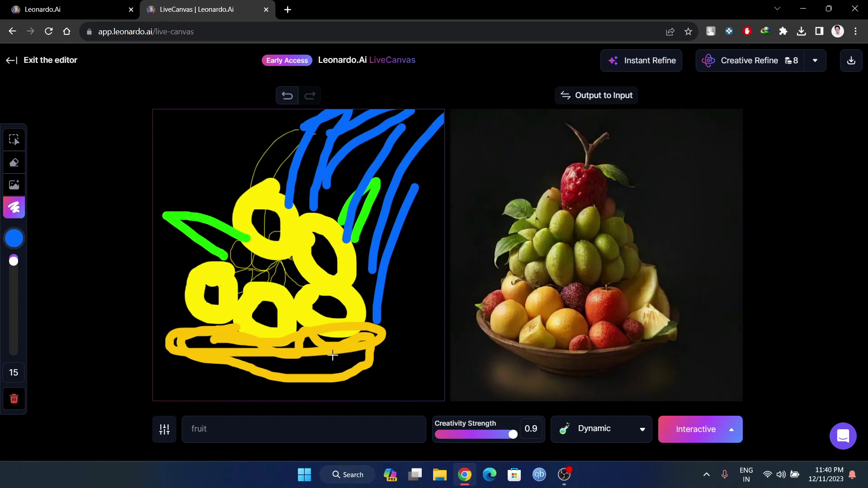
# Change the prompt to 'fruit, water', Instant Refine the output, and download the splash image
pyautogui.click(276, 427)
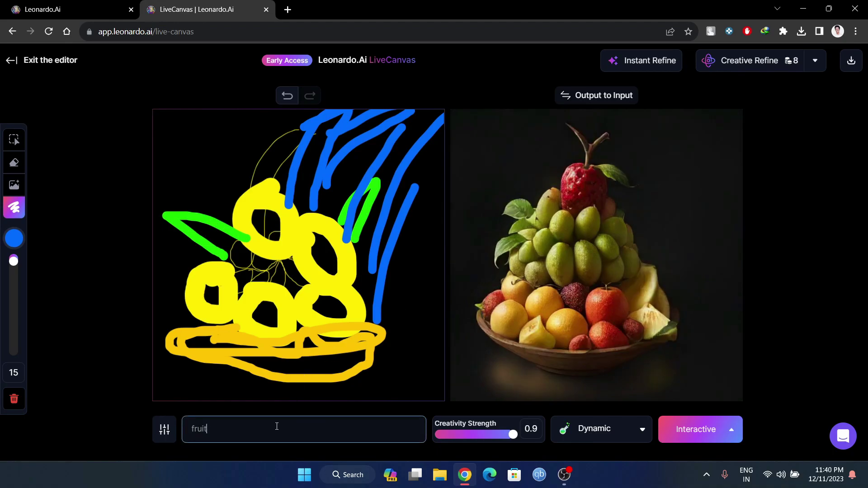
pyautogui.write(', water')
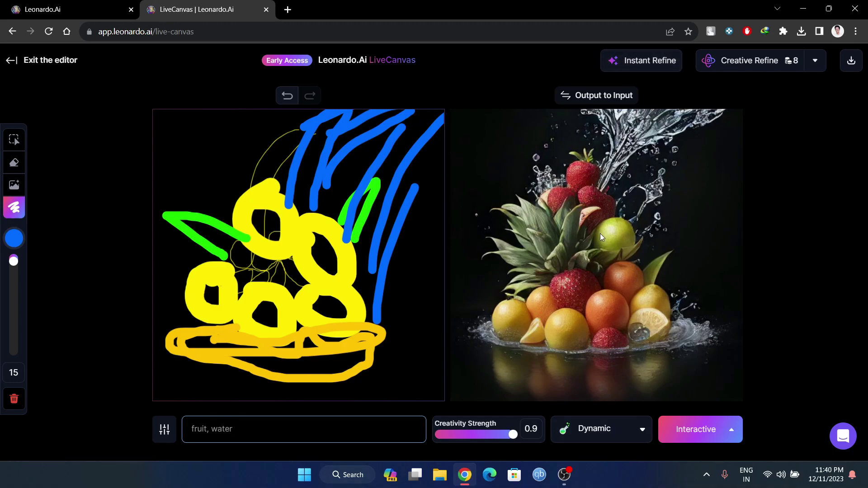
pyautogui.click(636, 59)
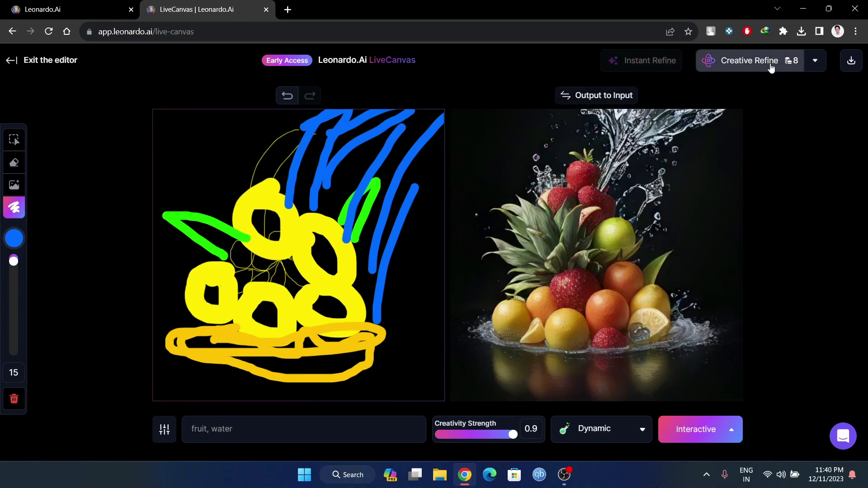
pyautogui.click(854, 62)
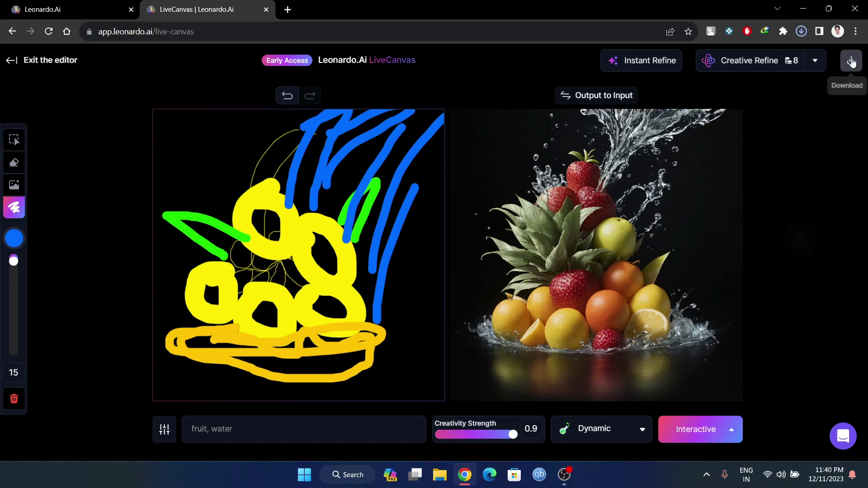
# Inspect the downloaded image.jpg in Photos, close it, and start a Creative Refine of the output
pyautogui.click(689, 67)
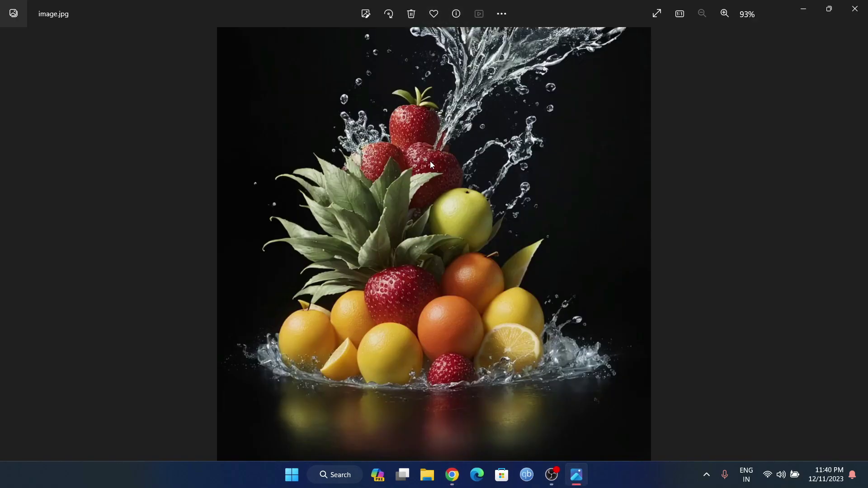
pyautogui.scroll(1, 430, 161)
pyautogui.scroll(-1, 445, 221)
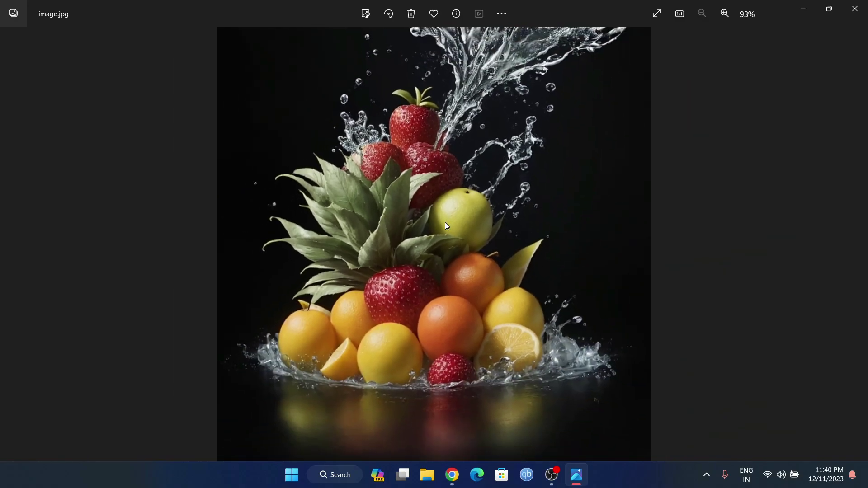
pyautogui.click(854, 9)
pyautogui.click(754, 61)
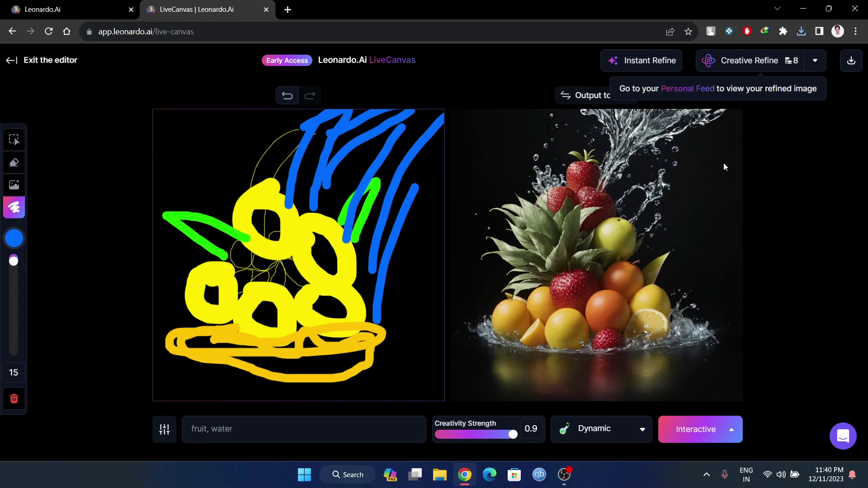
# In the Personal Feed, dismiss the upgrade prompt, open the Fruit generation, and download its refined JPG
pyautogui.click(697, 89)
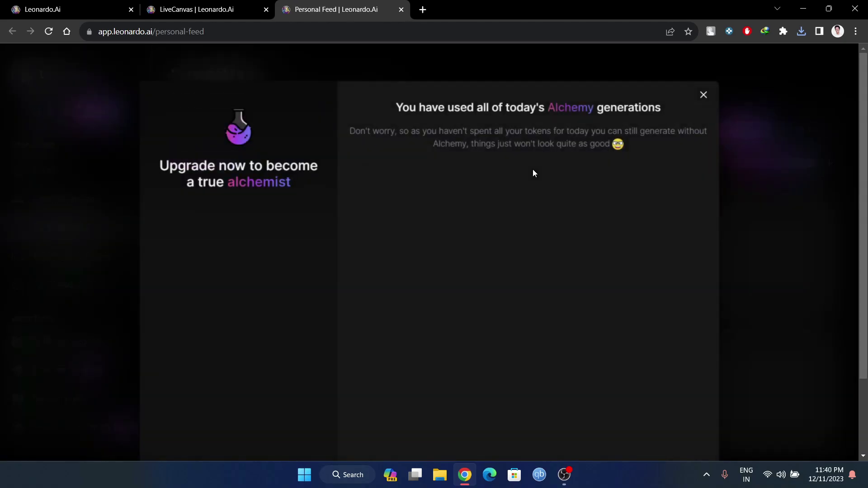
pyautogui.click(704, 94)
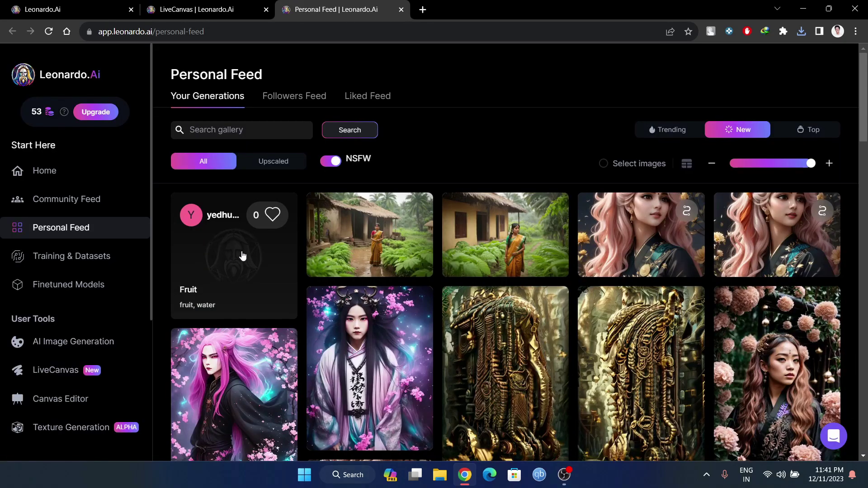
pyautogui.click(243, 255)
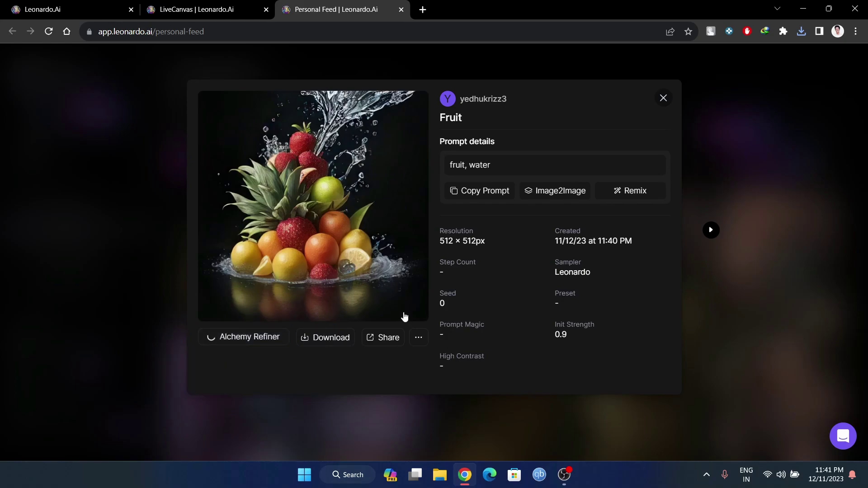
pyautogui.click(310, 362)
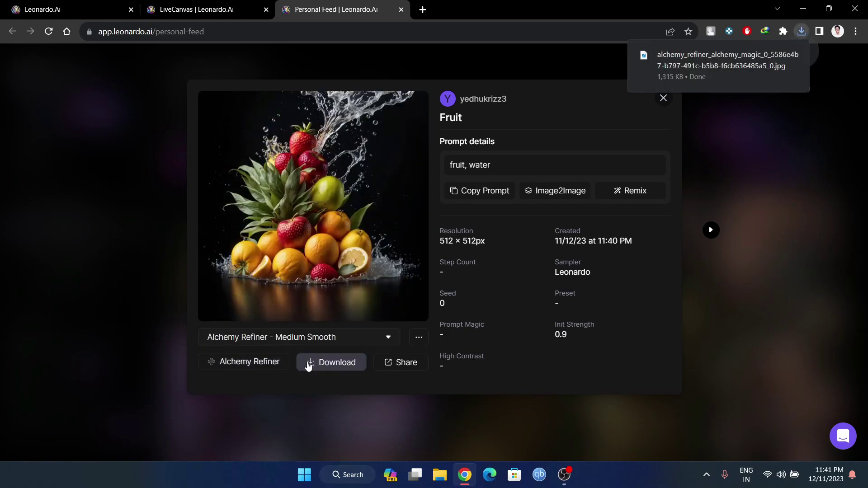
# Open the refined Fruit JPG in Photos, zoom in on the top strawberry, then minimize it
pyautogui.click(695, 80)
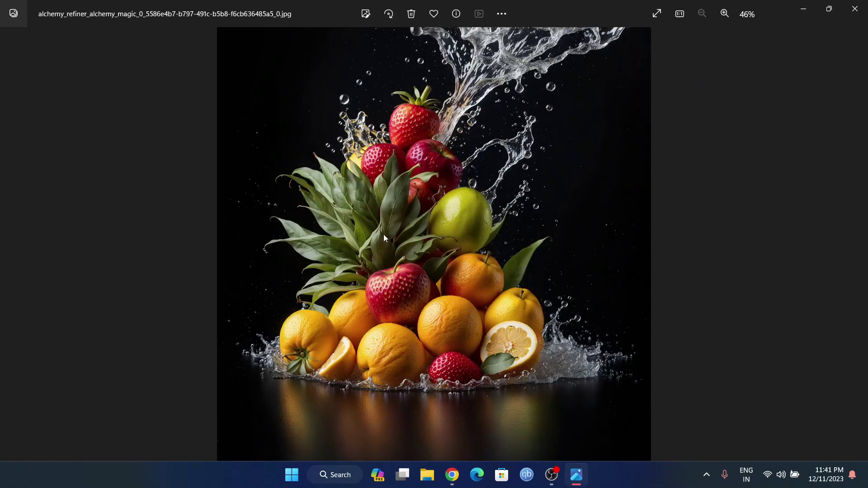
pyautogui.scroll(3, 425, 155)
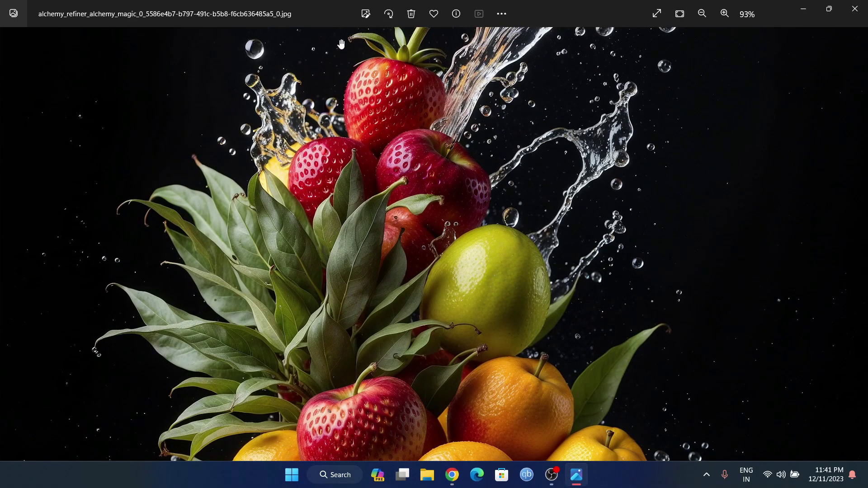
pyautogui.scroll(3, 296, 81)
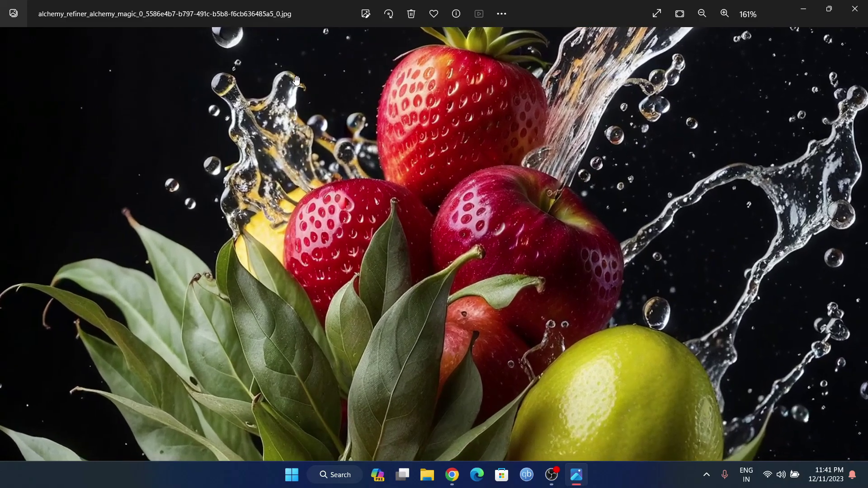
pyautogui.scroll(-1, 447, 188)
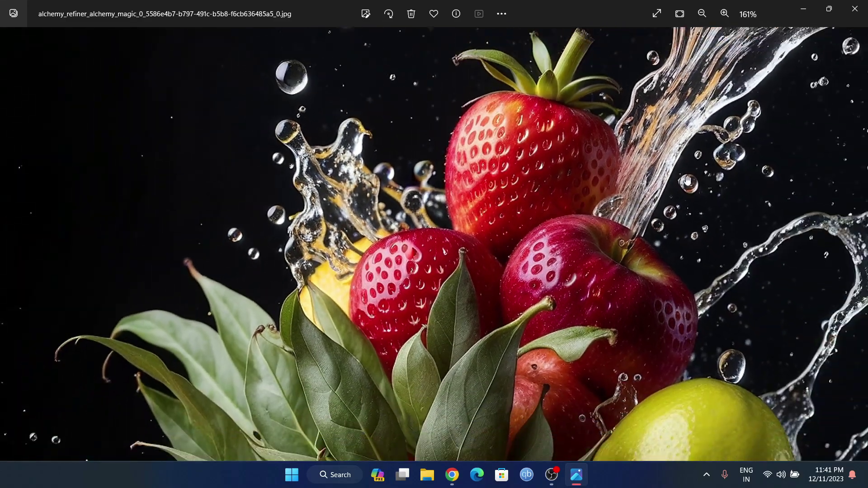
pyautogui.moveTo(633, 90); pyautogui.dragTo(629, 126)
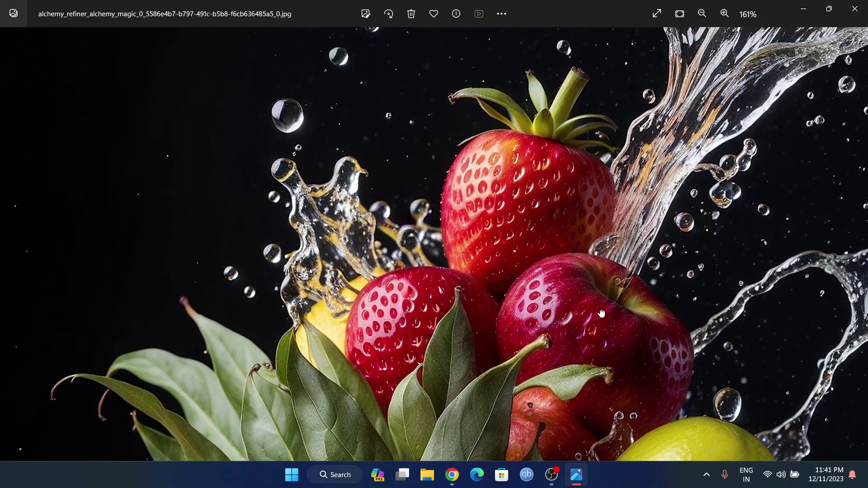
pyautogui.click(802, 9)
# Open the earlier image.jpg for comparison, move it left, then close both Photos windows
pyautogui.click(801, 32)
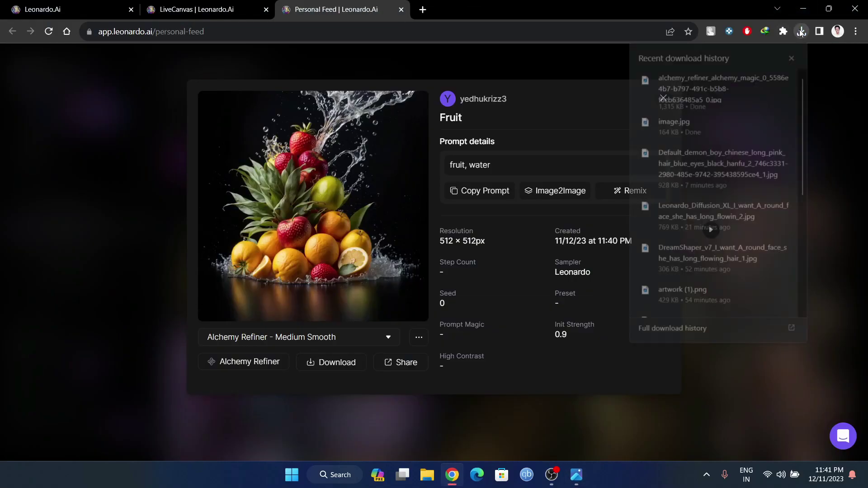
pyautogui.click(699, 125)
pyautogui.scroll(5, 333, 80)
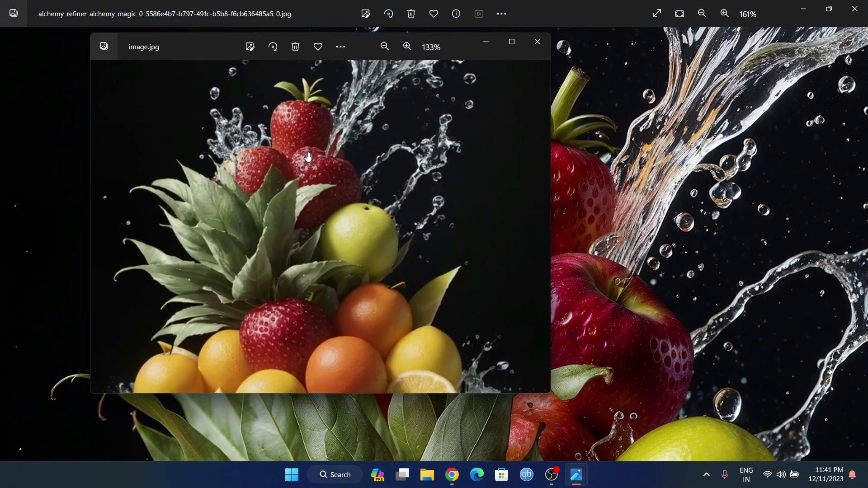
pyautogui.moveTo(226, 43); pyautogui.dragTo(119, 88)
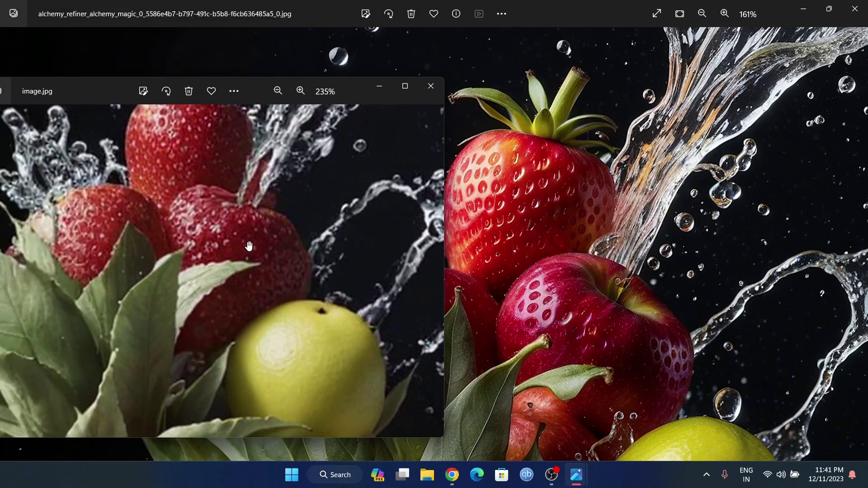
pyautogui.click(430, 87)
pyautogui.click(855, 9)
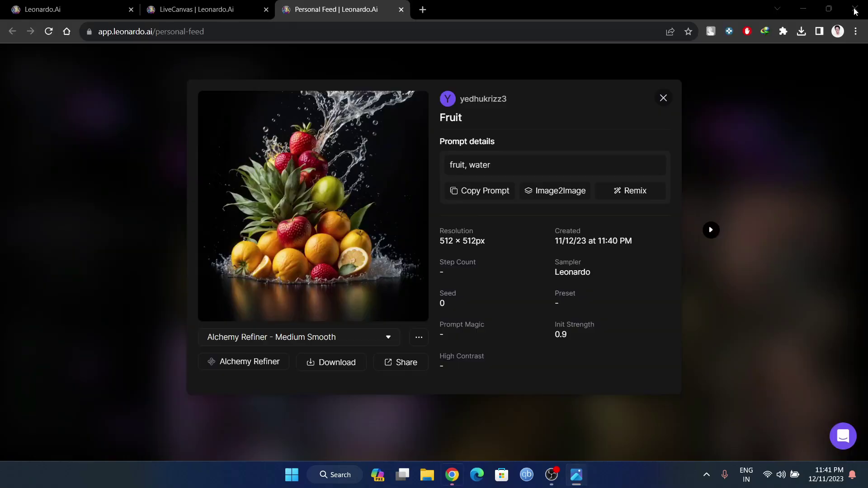
# Close the image details and clear the previous beach portrait from the Canvas Editor
pyautogui.click(664, 99)
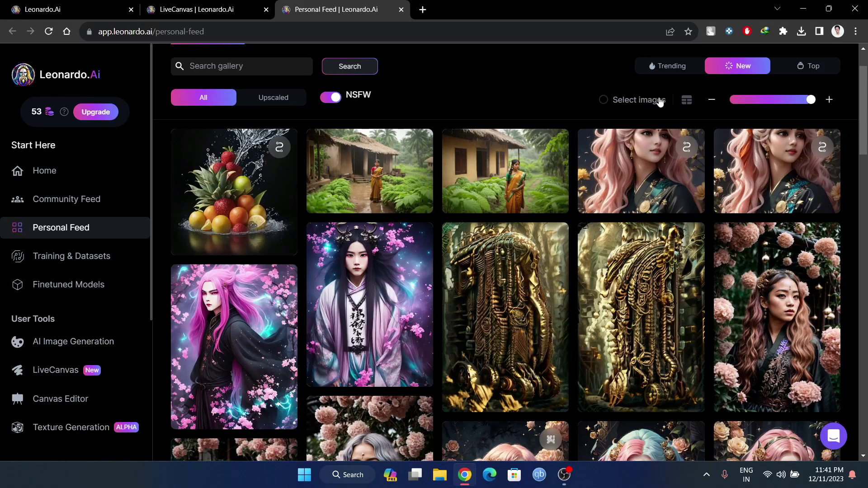
pyautogui.click(53, 393)
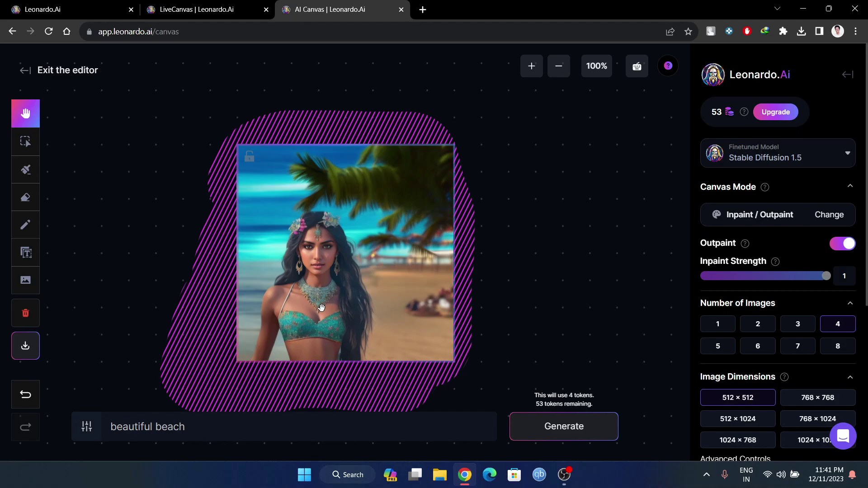
pyautogui.click(26, 319)
pyautogui.click(460, 306)
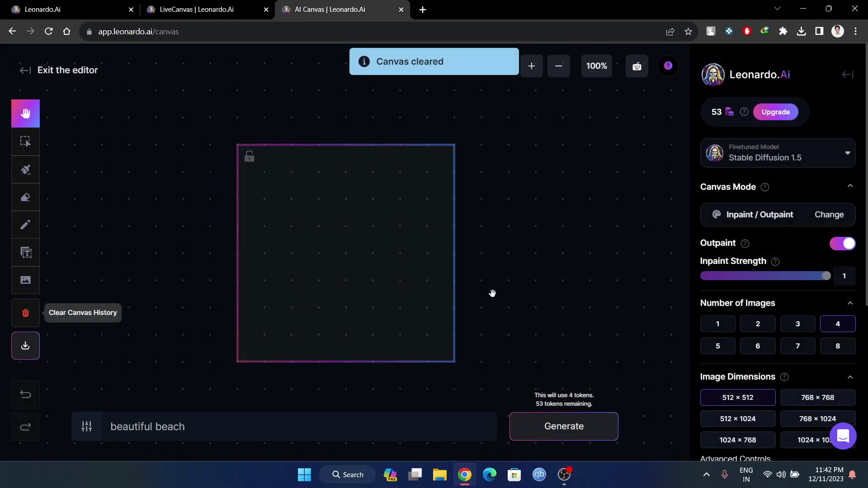
# Check recent Chrome downloads, then open the Downloads folder in File Explorer
pyautogui.click(802, 31)
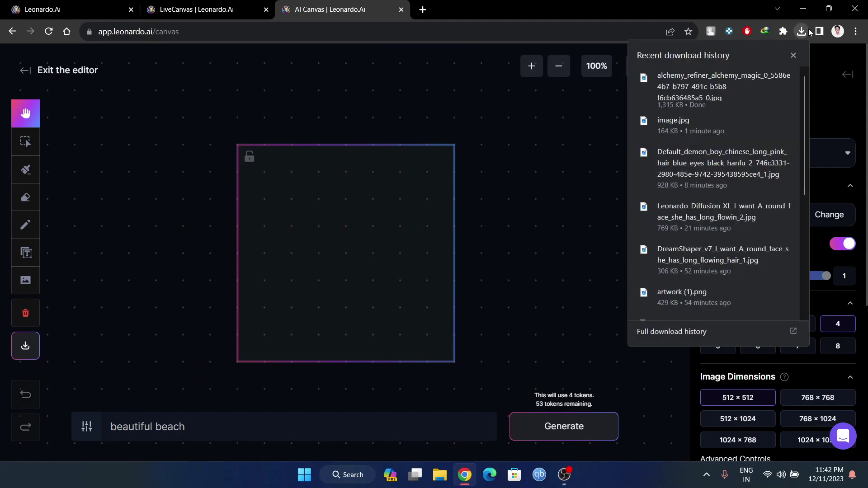
pyautogui.click(488, 213)
pyautogui.press('super+e')
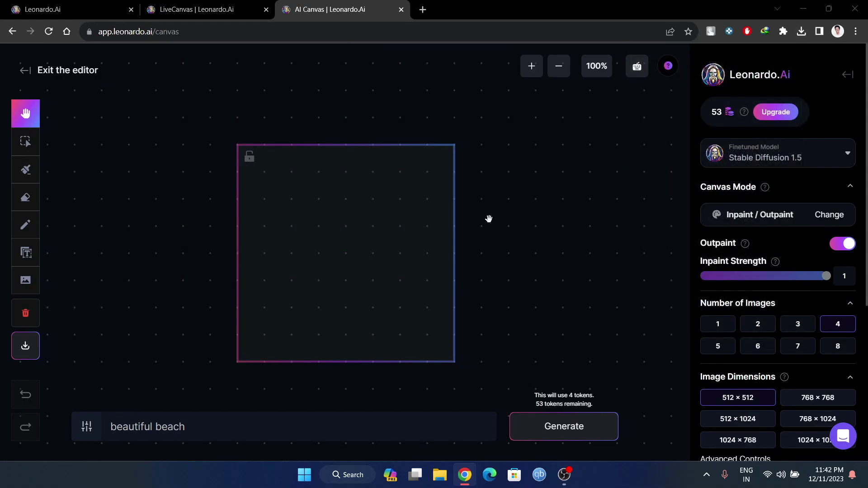
pyautogui.click(446, 189)
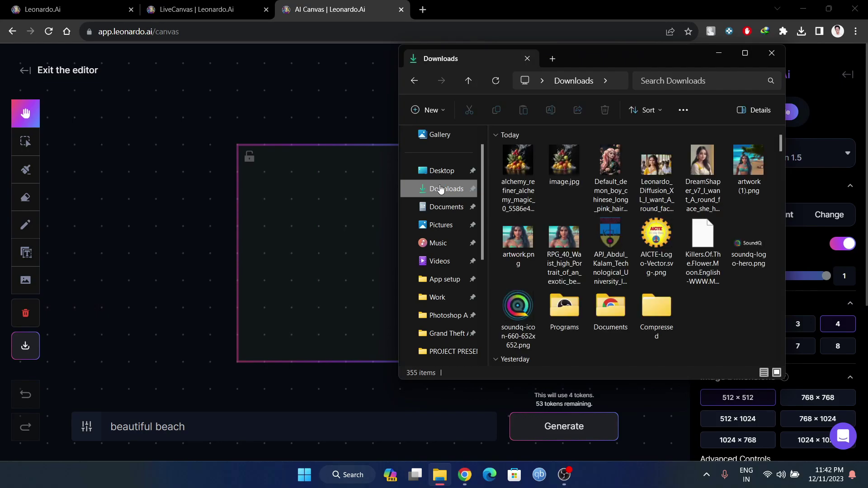
# Drag the RPG_40 waist-high portrait from Downloads onto the Leonardo.Ai canvas
pyautogui.click(571, 241)
pyautogui.moveTo(566, 243); pyautogui.dragTo(354, 254)
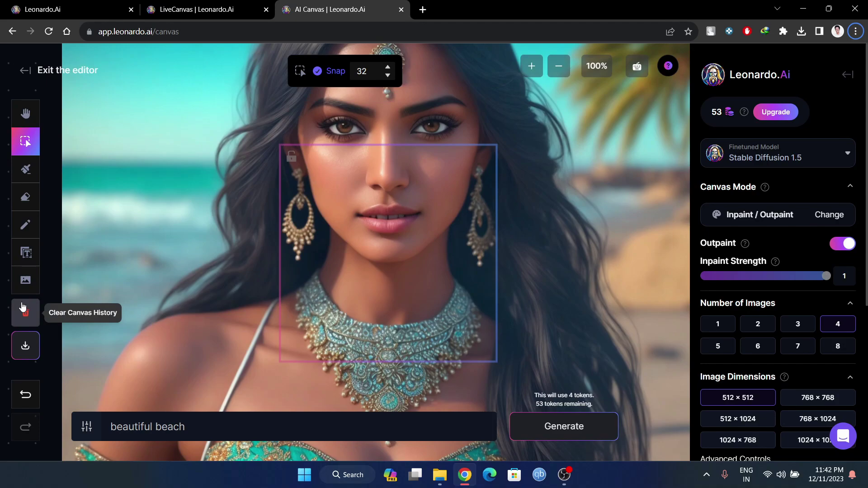
# At 25% zoom, shrink the portrait by its corner handles to fit inside the generation frame
pyautogui.click(558, 69)
pyautogui.click(557, 71)
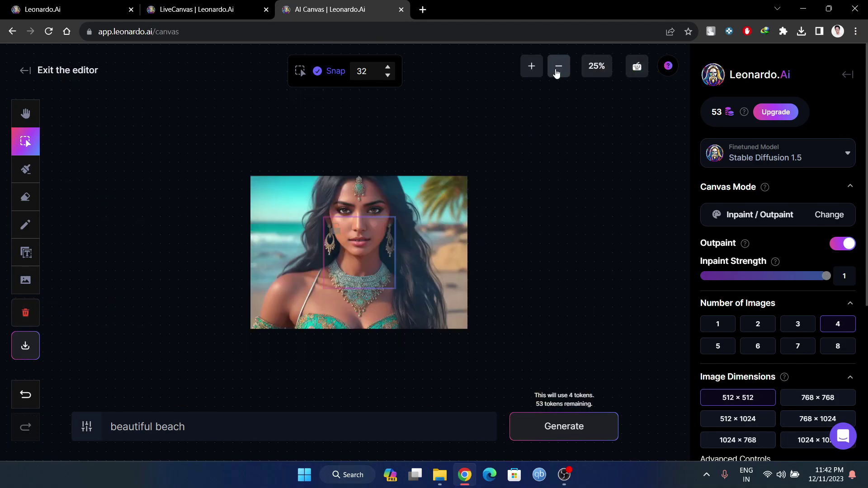
pyautogui.click(421, 246)
pyautogui.moveTo(468, 176); pyautogui.dragTo(394, 217)
pyautogui.moveTo(249, 329); pyautogui.dragTo(339, 267)
pyautogui.moveTo(399, 226); pyautogui.dragTo(372, 239)
pyautogui.moveTo(381, 268); pyautogui.dragTo(390, 276)
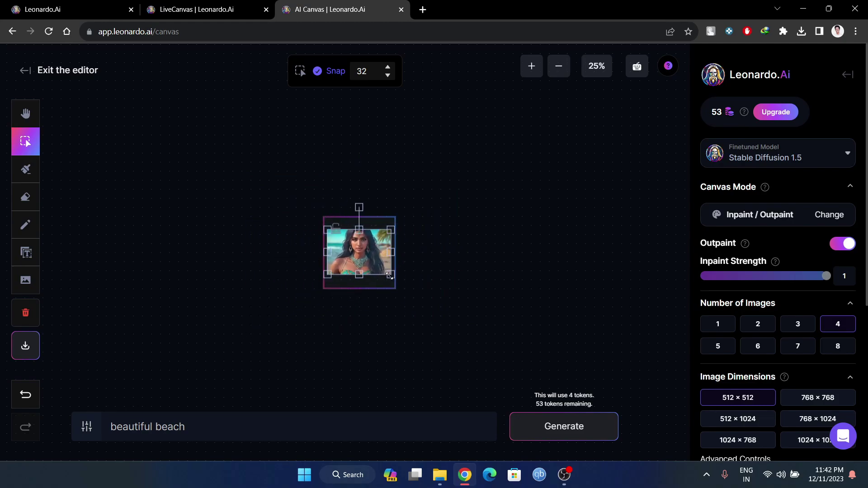
pyautogui.click(469, 256)
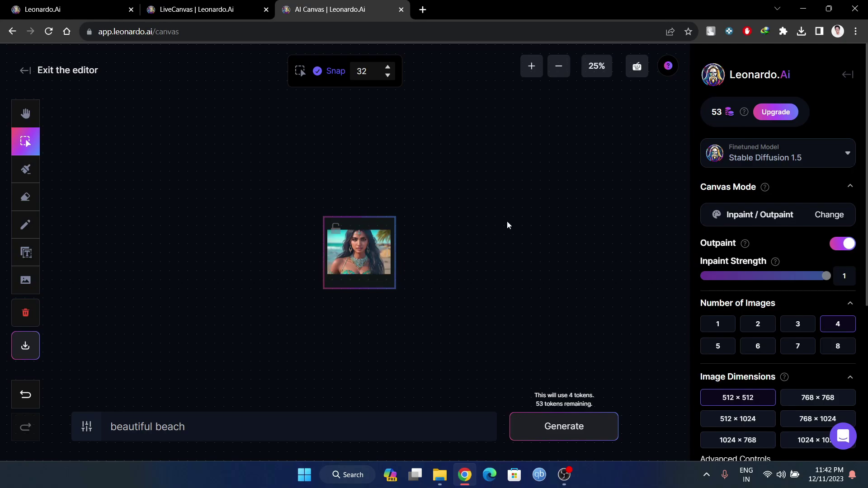
# Move the frame and portrait down slightly and zoom back to 100%
pyautogui.moveTo(346, 261); pyautogui.dragTo(346, 266)
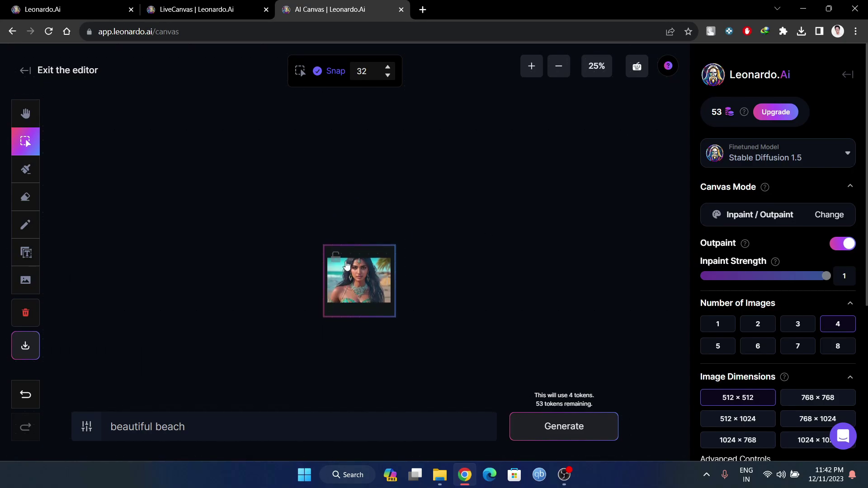
pyautogui.click(532, 66)
pyautogui.click(532, 66)
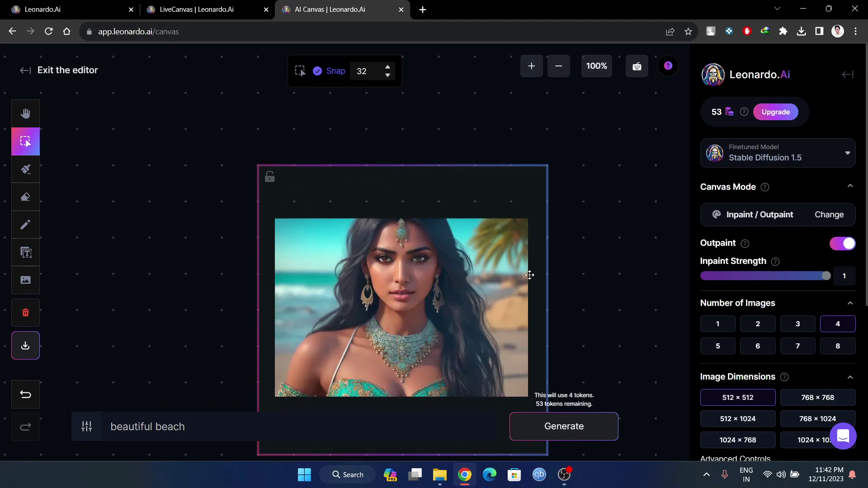
pyautogui.scroll(-2, 501, 294)
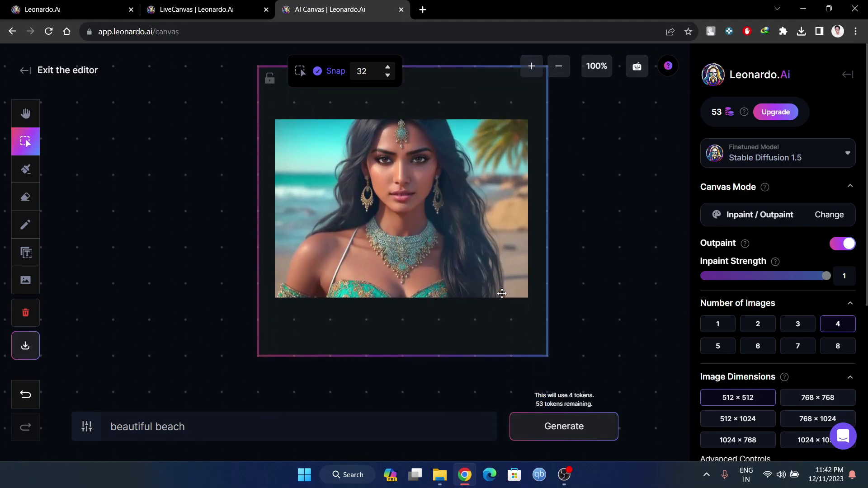
pyautogui.click(32, 179)
# Mask the empty margins around the portrait and generate with the 'beautiful beach' prompt
pyautogui.scroll(1, 538, 235)
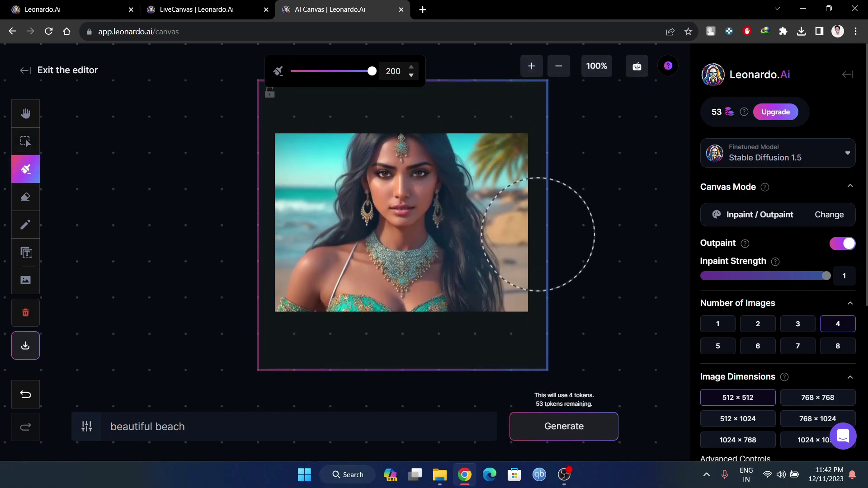
pyautogui.scroll(1, 538, 234)
pyautogui.moveTo(502, 123)
pyautogui.mouseDown()
pyautogui.moveTo(558, 335)
pyautogui.moveTo(526, 367)
pyautogui.moveTo(447, 380)
pyautogui.moveTo(362, 379)
pyautogui.moveTo(291, 357)
pyautogui.moveTo(252, 326)
pyautogui.moveTo(246, 232)
pyautogui.moveTo(255, 242)
pyautogui.moveTo(311, 186)
pyautogui.moveTo(292, 129)
pyautogui.moveTo(350, 97)
pyautogui.moveTo(452, 81)
pyautogui.moveTo(466, 111)
pyautogui.moveTo(369, 106)
pyautogui.moveTo(399, 163)
pyautogui.mouseUp()
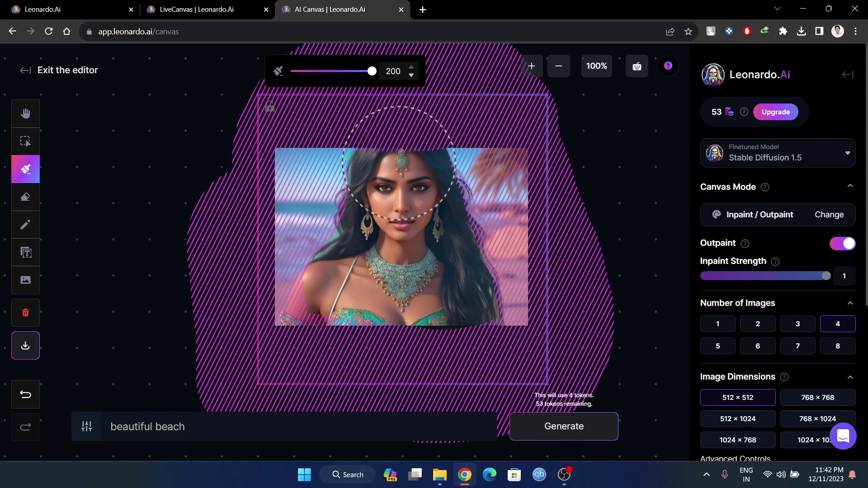
pyautogui.click(297, 434)
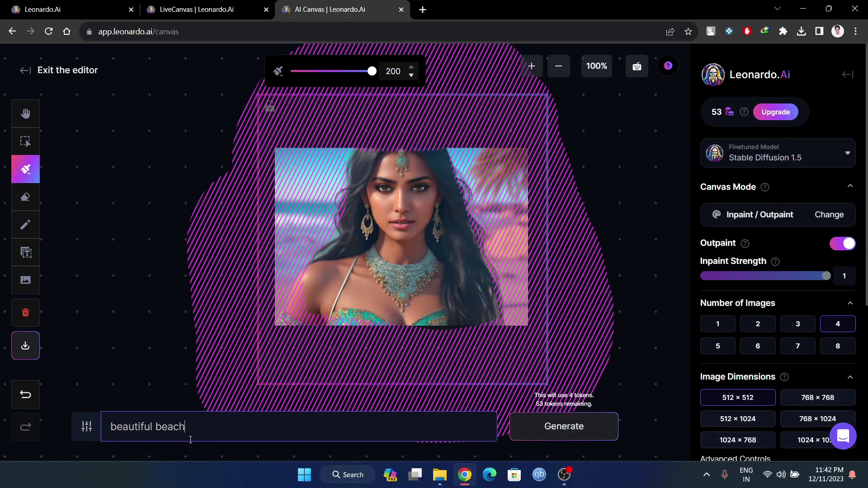
pyautogui.click(534, 425)
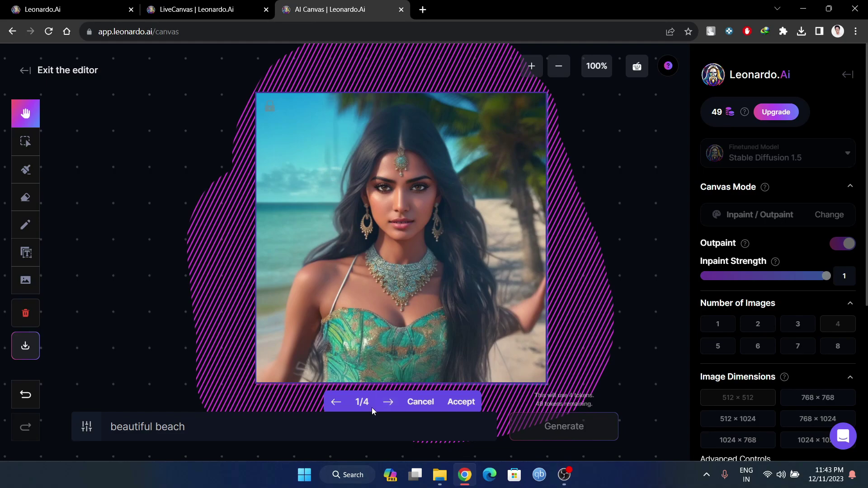
# Review outpainted variants 1 through 4 and accept the first palm-beach version
pyautogui.click(389, 402)
pyautogui.click(389, 402)
pyautogui.click(388, 402)
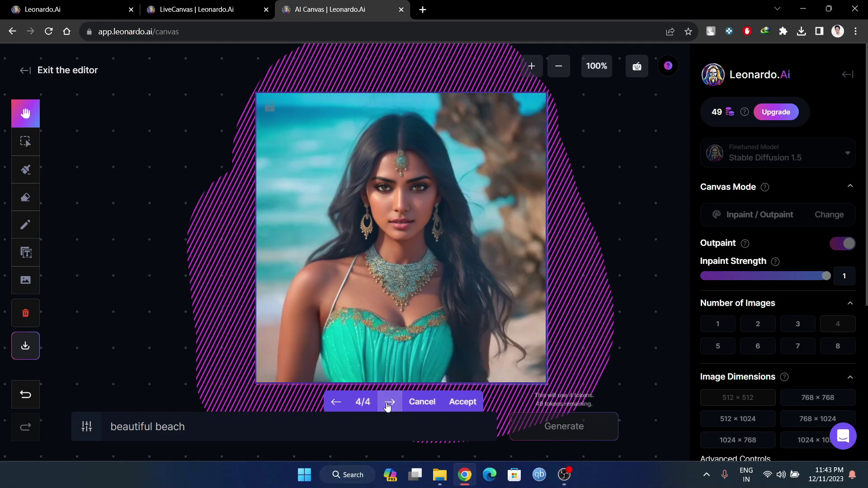
pyautogui.click(335, 402)
pyautogui.click(336, 402)
pyautogui.click(336, 403)
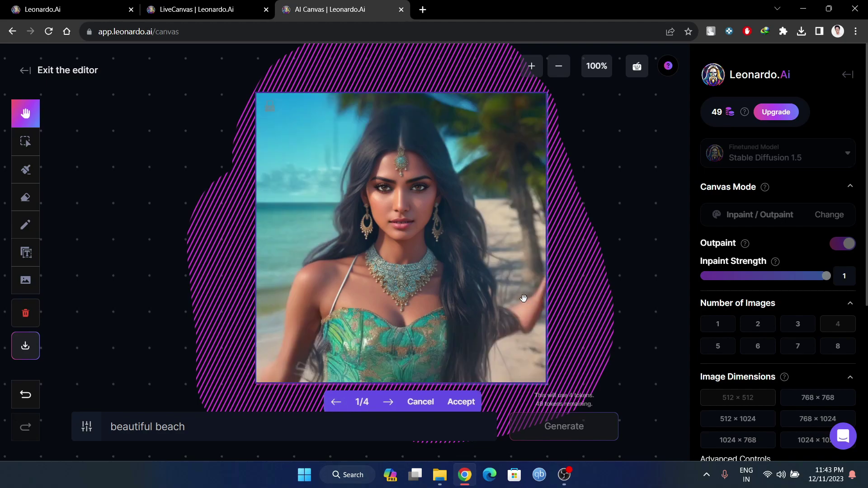
pyautogui.click(461, 402)
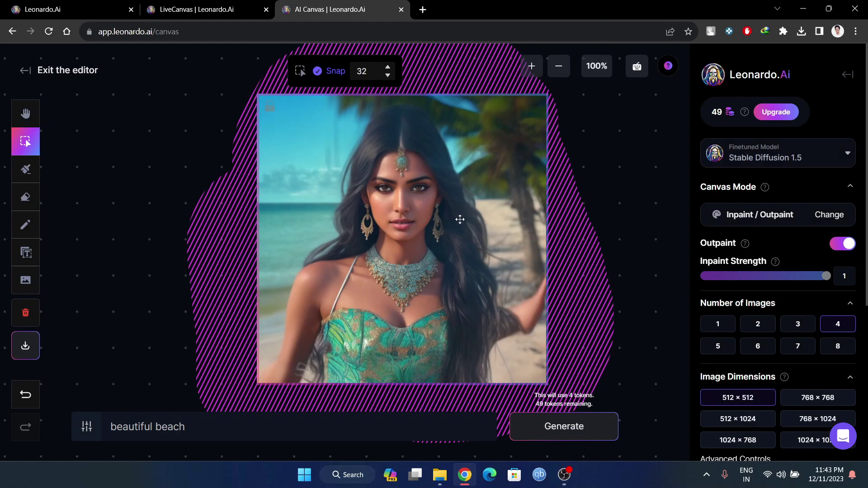
# Download the canvas as artwork (2).png and close the Photos preview
pyautogui.click(25, 345)
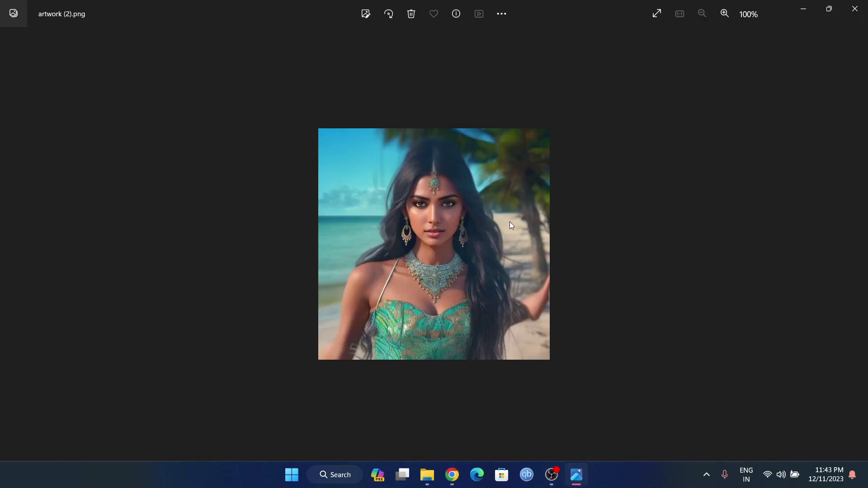
pyautogui.click(854, 8)
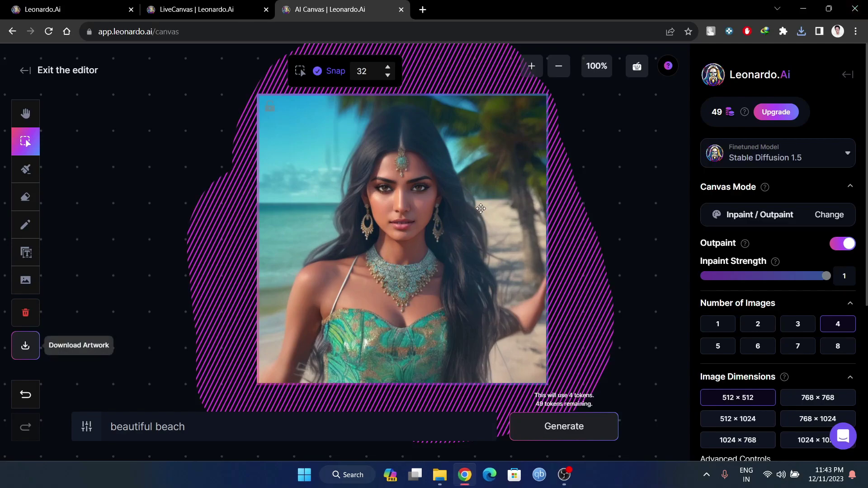
# Switch to the LiveCanvas tab with the fruit sketch and water-splash fruit pyramid
pyautogui.click(208, 9)
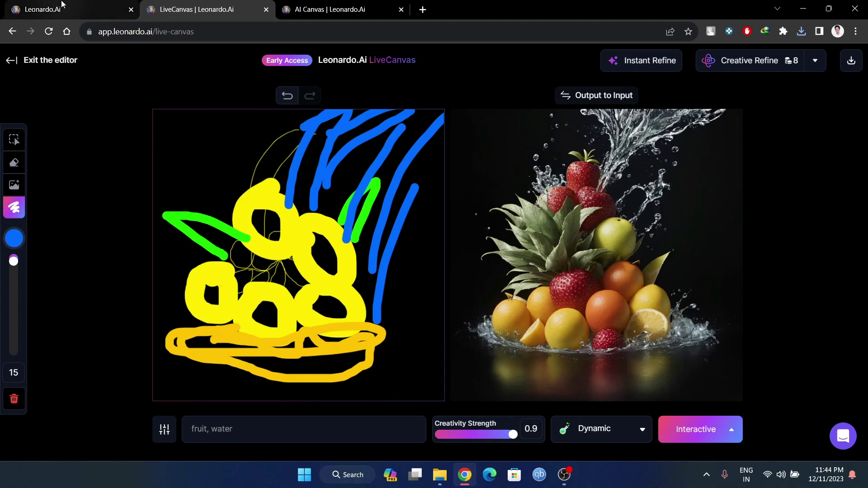
# Switch to the leonardo.ai tab showing the 'Unleash your Creativity' landing page
pyautogui.click(71, 8)
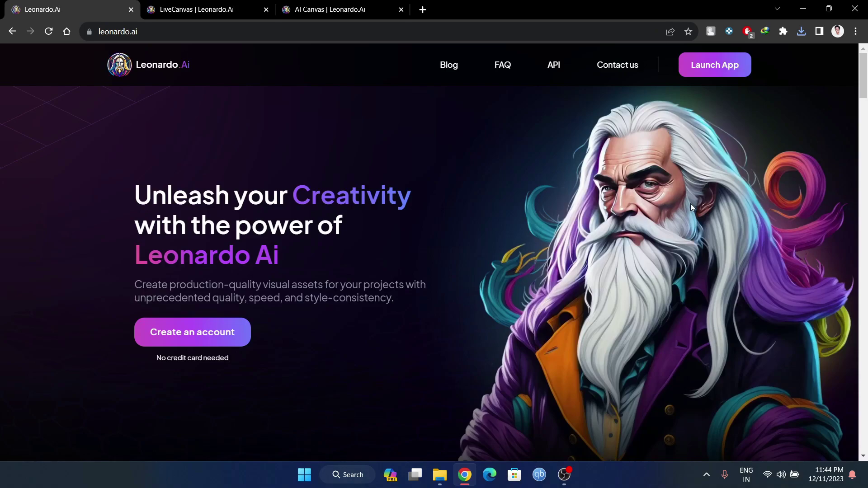